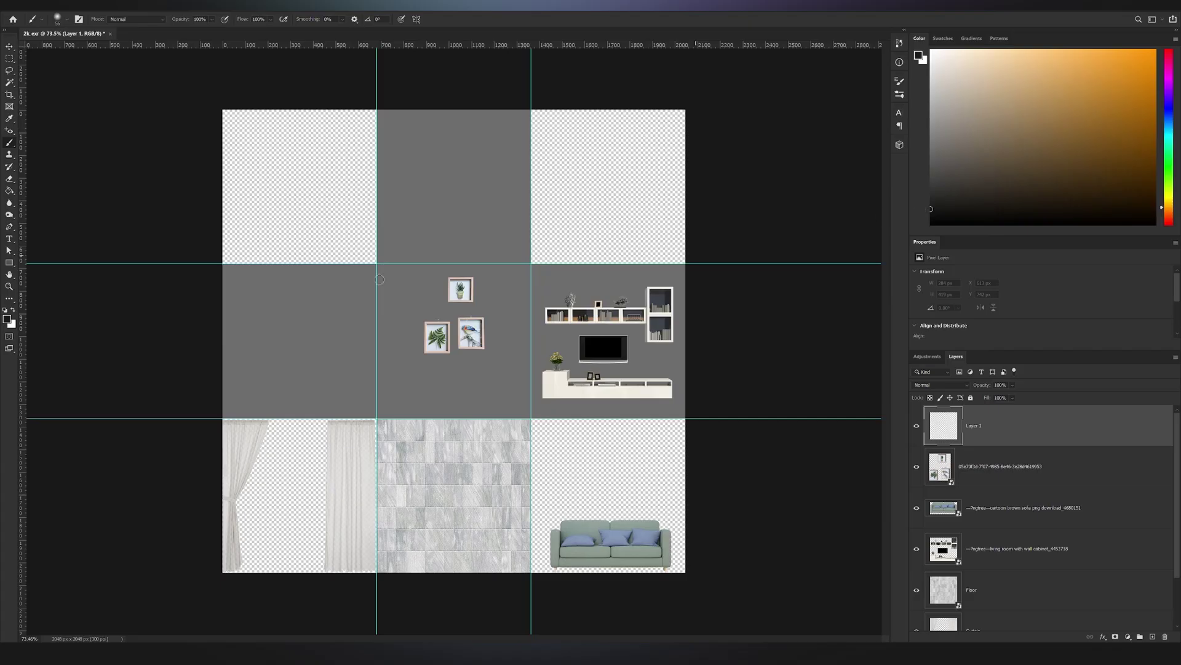
Paint a black outline around the grid's centre cell on the top layer with straight connected brush strokes.
click(362, 208)
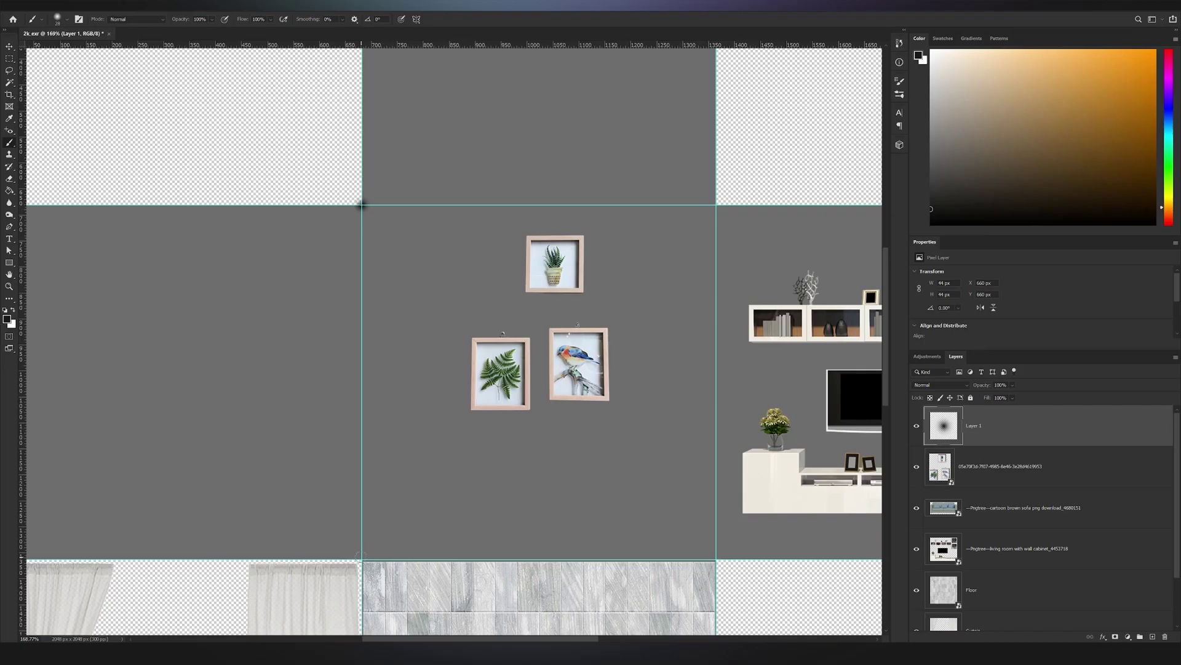
shift+click(362, 560)
shift+click(716, 560)
shift+click(715, 205)
shift+click(362, 205)
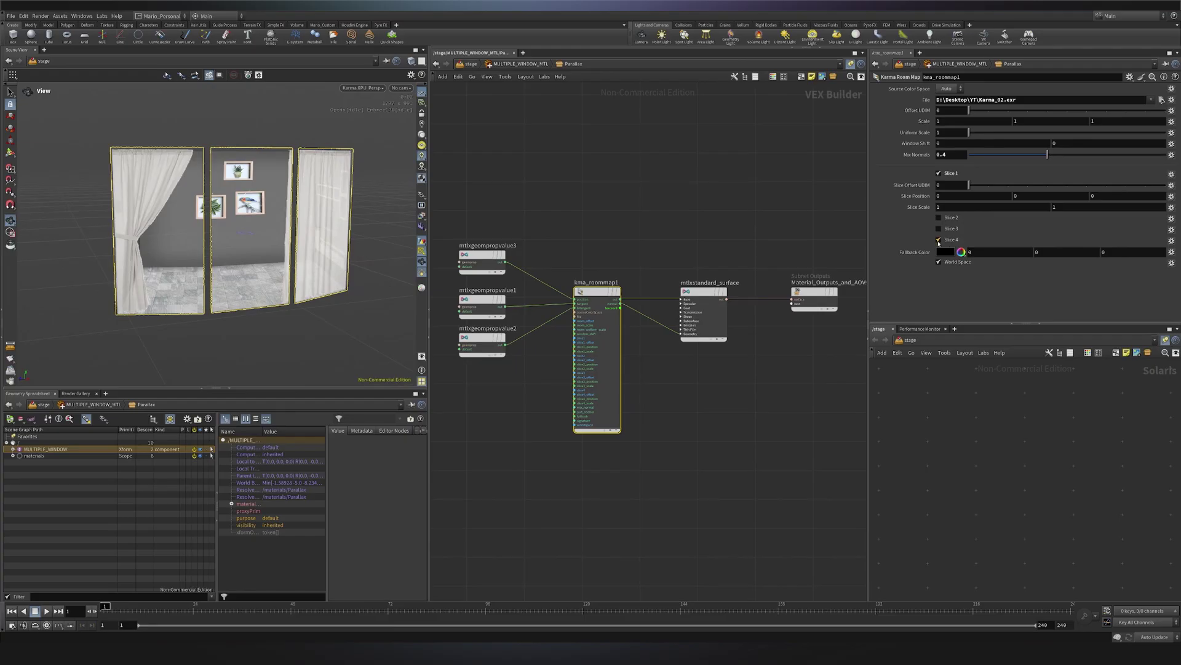
drag(258, 258, 294, 283)
middle_drag(976, 274, 985, 273)
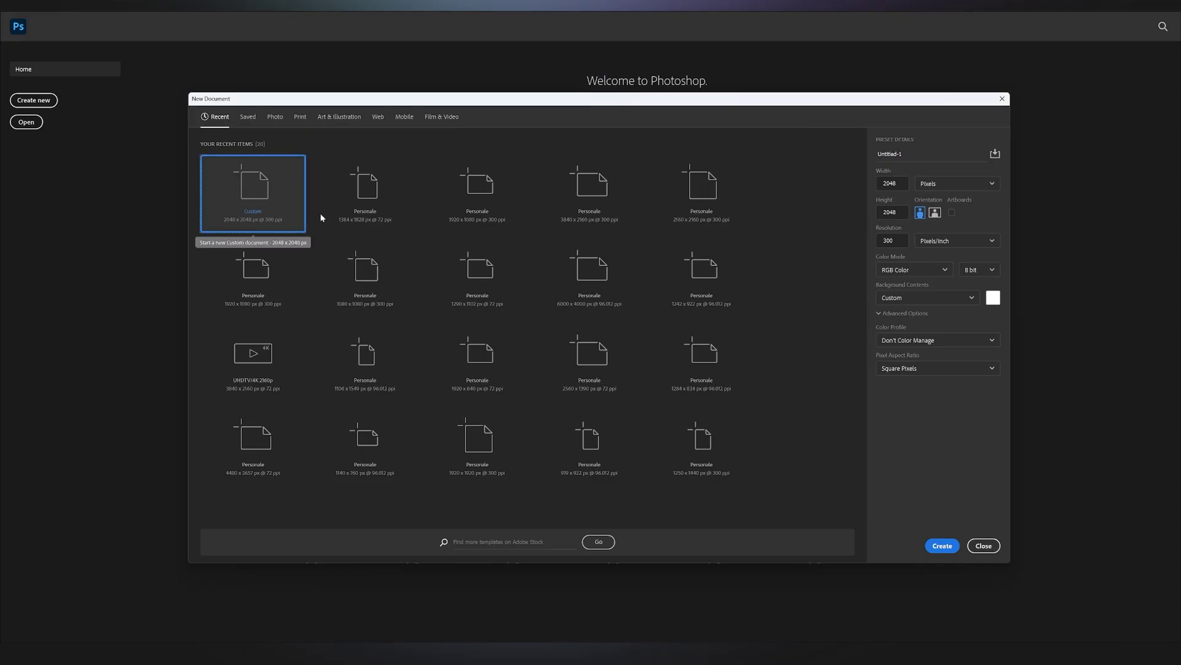
Create a new 2048 × 2048 px, 300 pixels/inch RGB document named 2k_exr.
click(889, 154)
text(2k_exr)
key(Tab)
key(Tab)
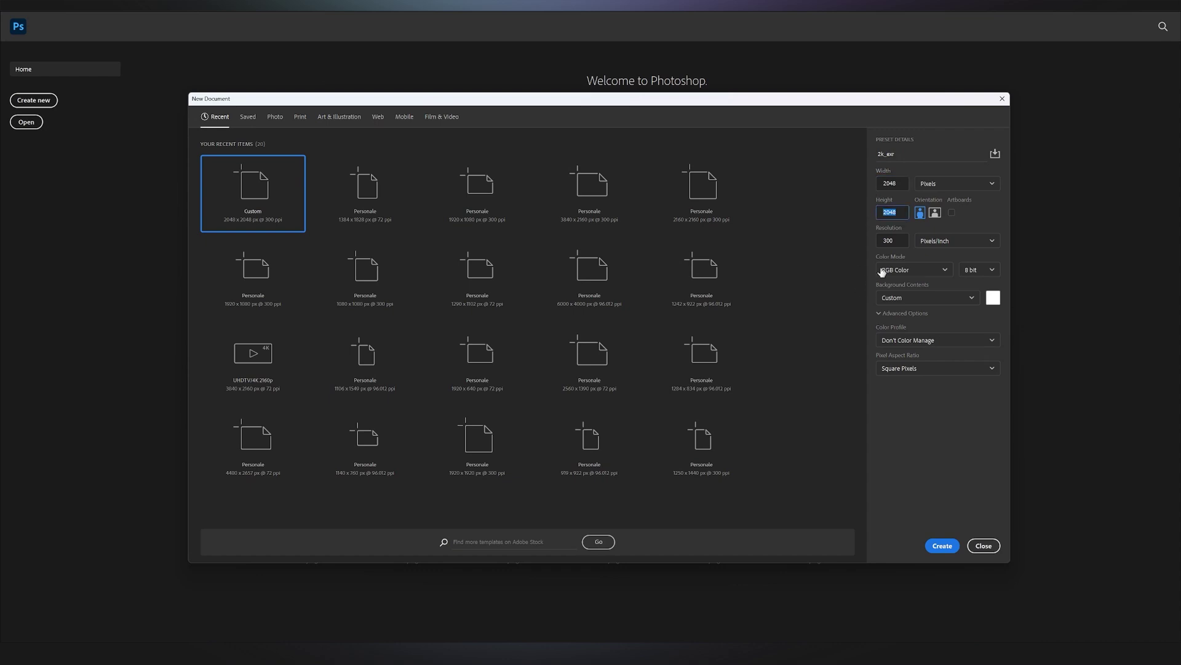
key(Tab)
click(944, 546)
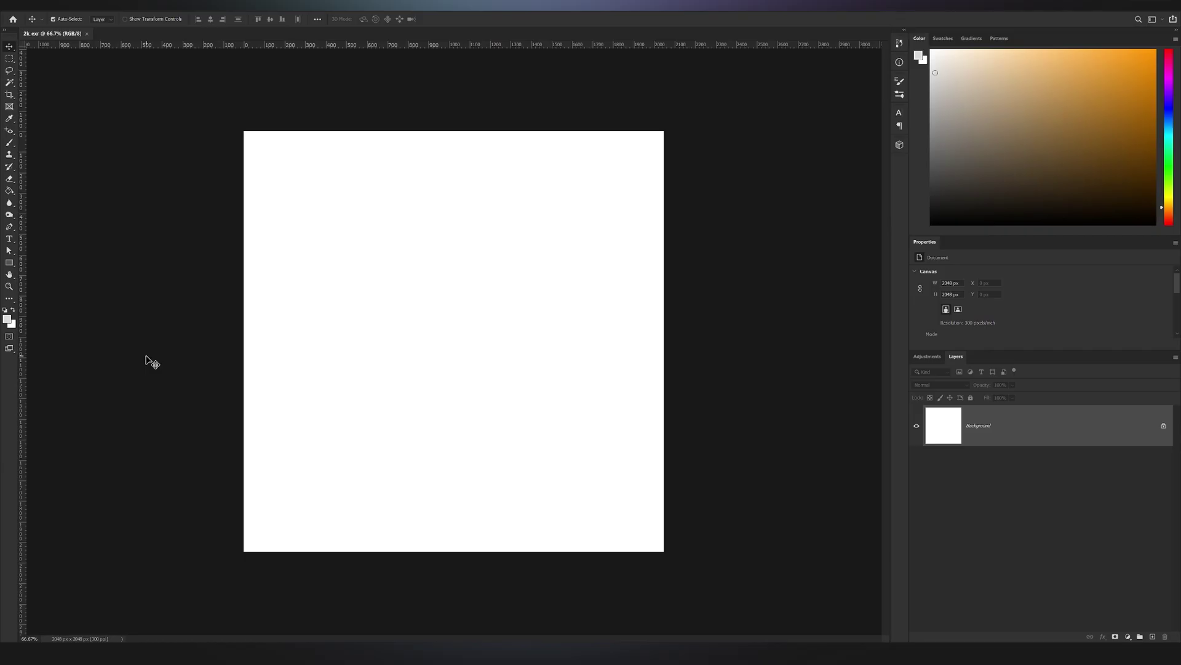
Calculate one third of the canvas width, 2048 ÷ 3, in the Calculator.
key(XF86Calculator)
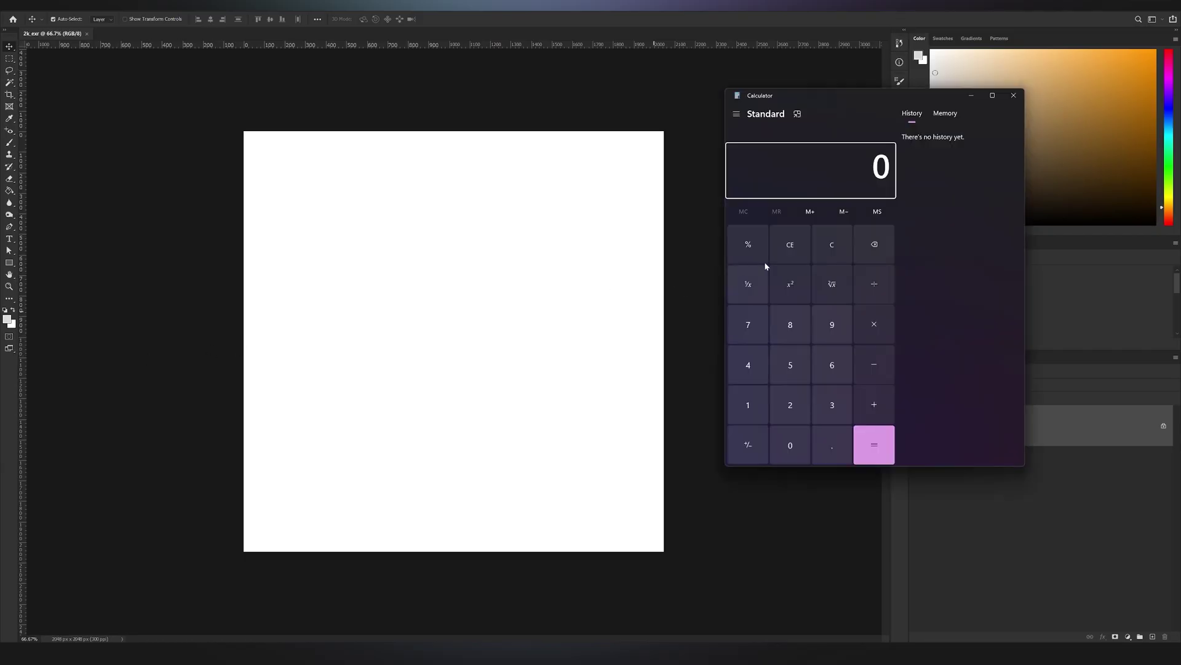
click(791, 408)
click(790, 445)
click(758, 363)
click(791, 324)
click(874, 283)
click(833, 402)
click(873, 443)
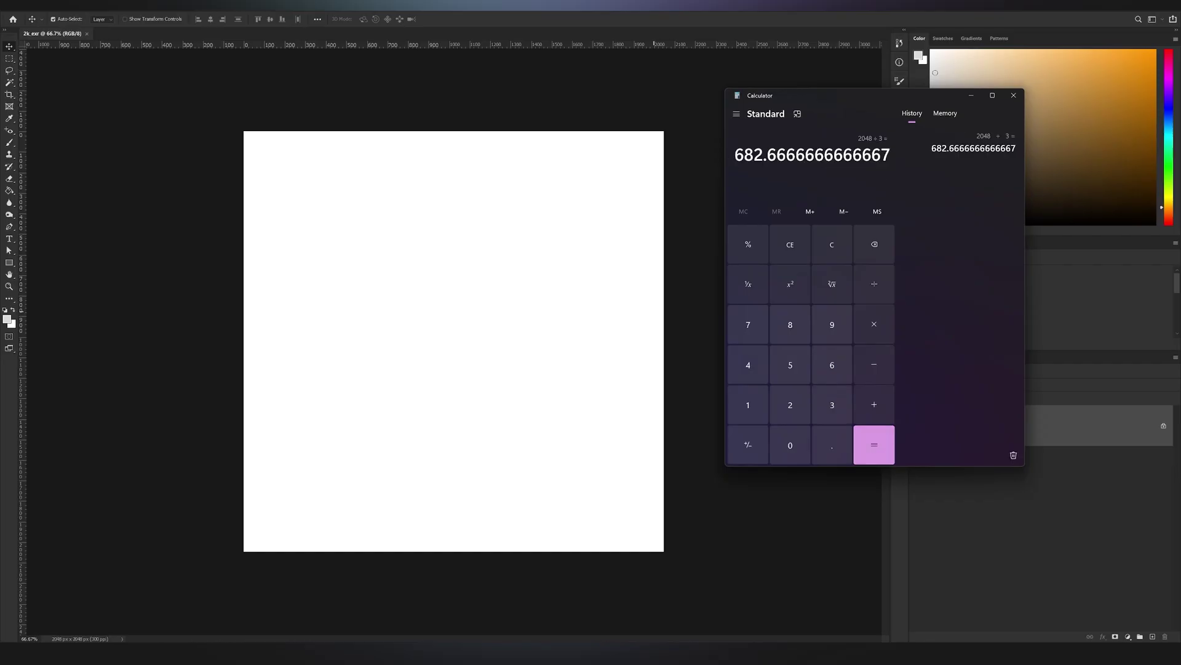
drag(736, 155, 776, 154)
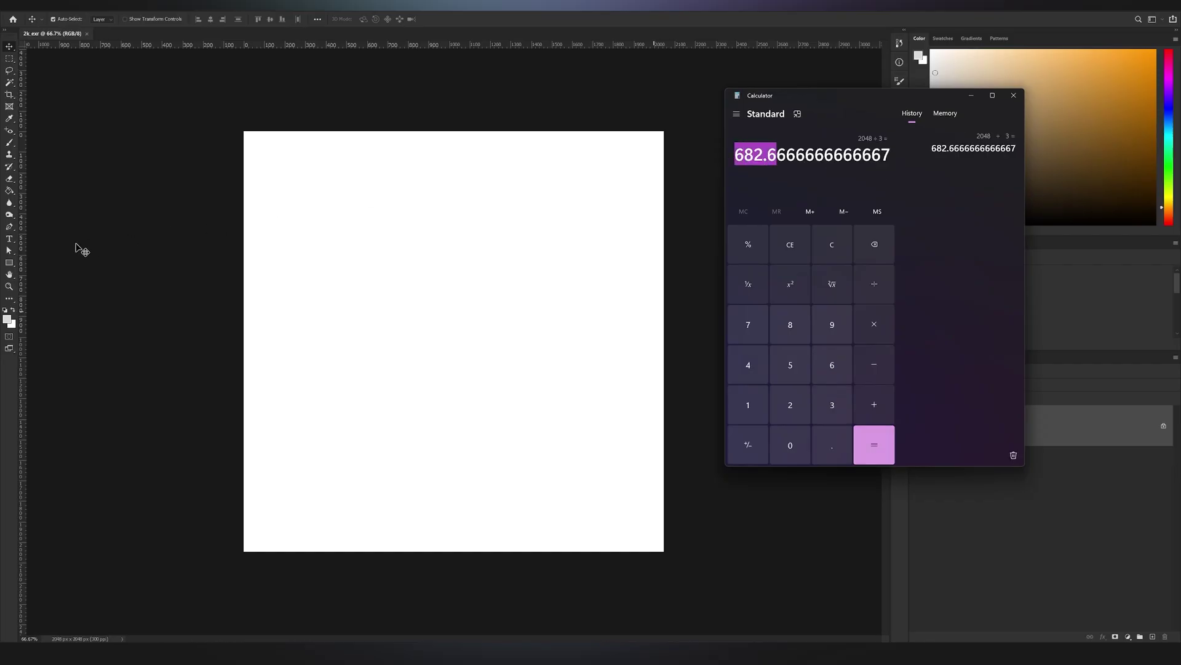
Place vertical and horizontal guides at one third and two thirds of the Photoshop canvas to form a 3 × 3 grid.
click(32, 269)
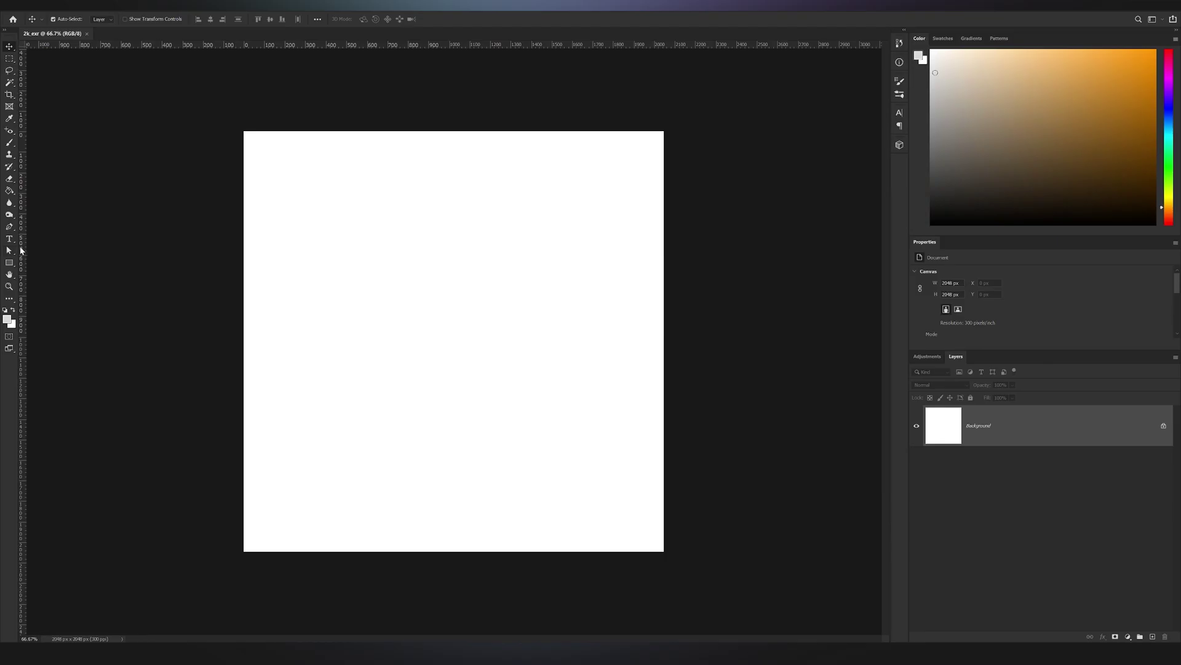
drag(21, 251, 397, 256)
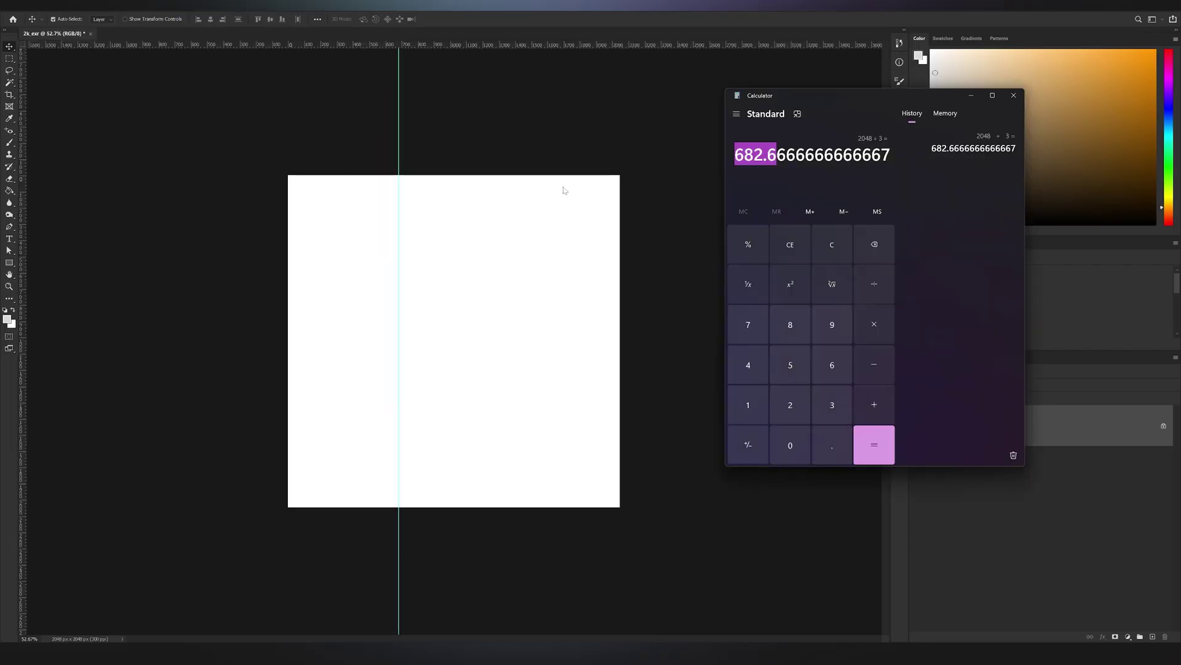
click(874, 325)
drag(23, 275, 509, 292)
key(ctrl+plus)
drag(475, 45, 472, 276)
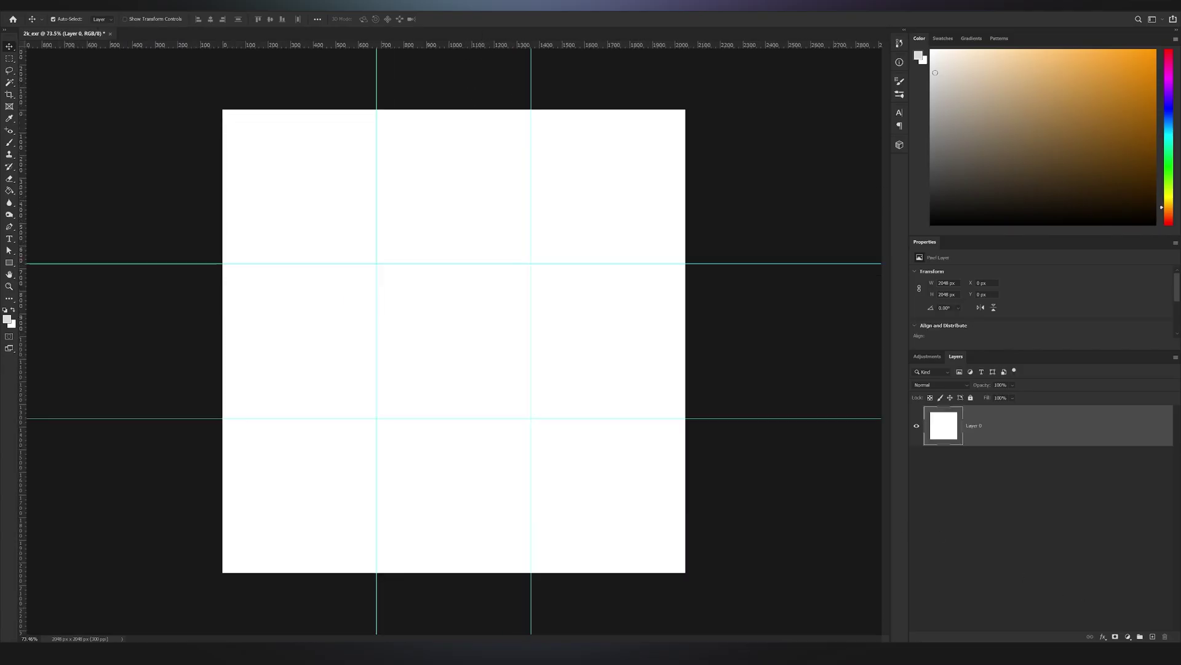
Add a new empty layer and delete the white background layer.
click(1152, 636)
click(1052, 471)
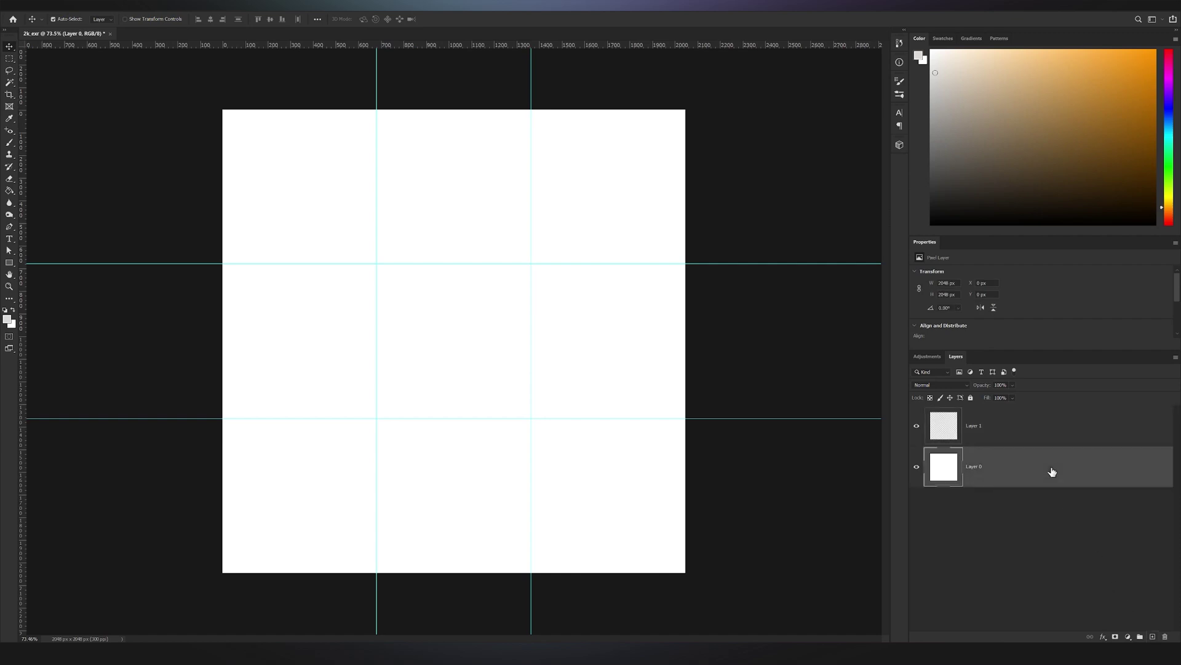
key(Delete)
Create a 100 × 100 px rectangle in the centre cell with a grey fill and no stroke.
click(9, 263)
click(421, 359)
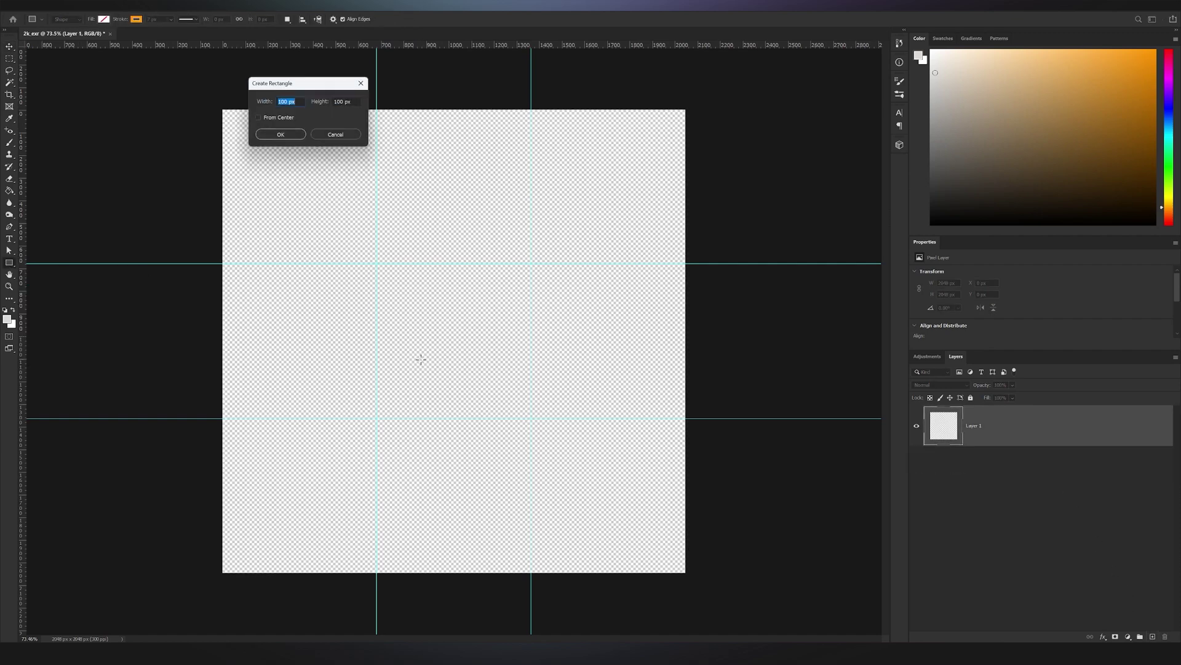
click(280, 135)
click(103, 19)
click(50, 68)
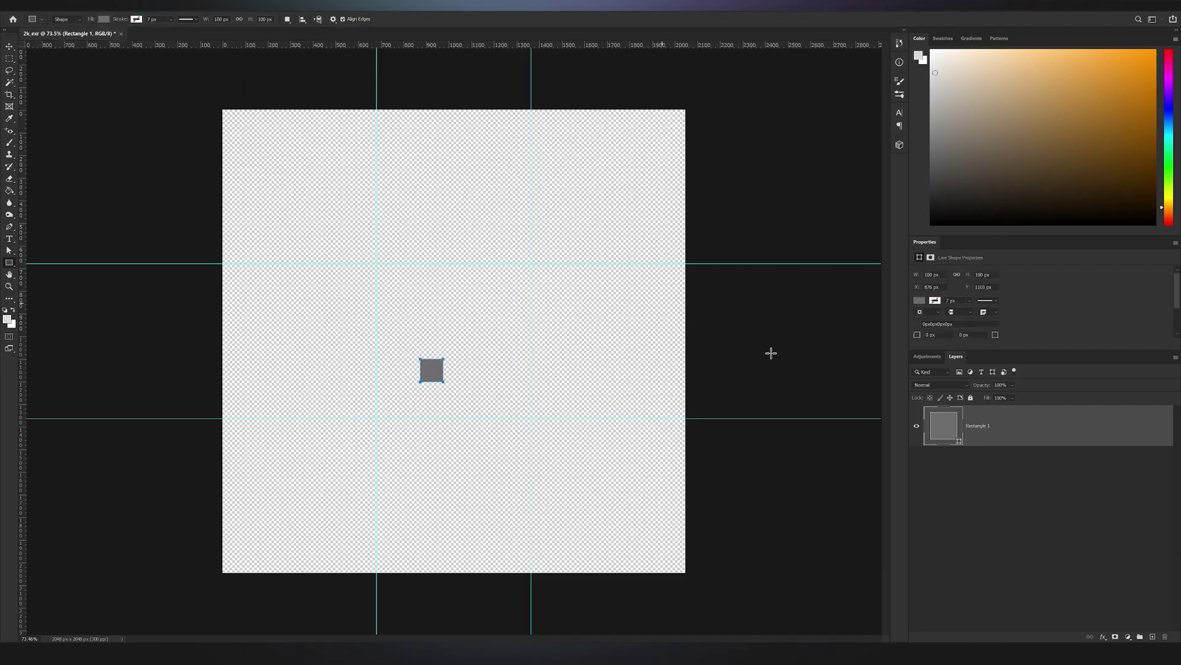
Rasterize the grey rectangle's layer.
right_click(944, 439)
click(1019, 430)
right_click(1019, 430)
click(1046, 159)
Move and stretch the grey rectangle to fill the grid's middle row, 2048 × 683 px.
key(v)
drag(440, 368, 384, 264)
key(ctrl+t)
drag(388, 339, 685, 339)
key(Return)
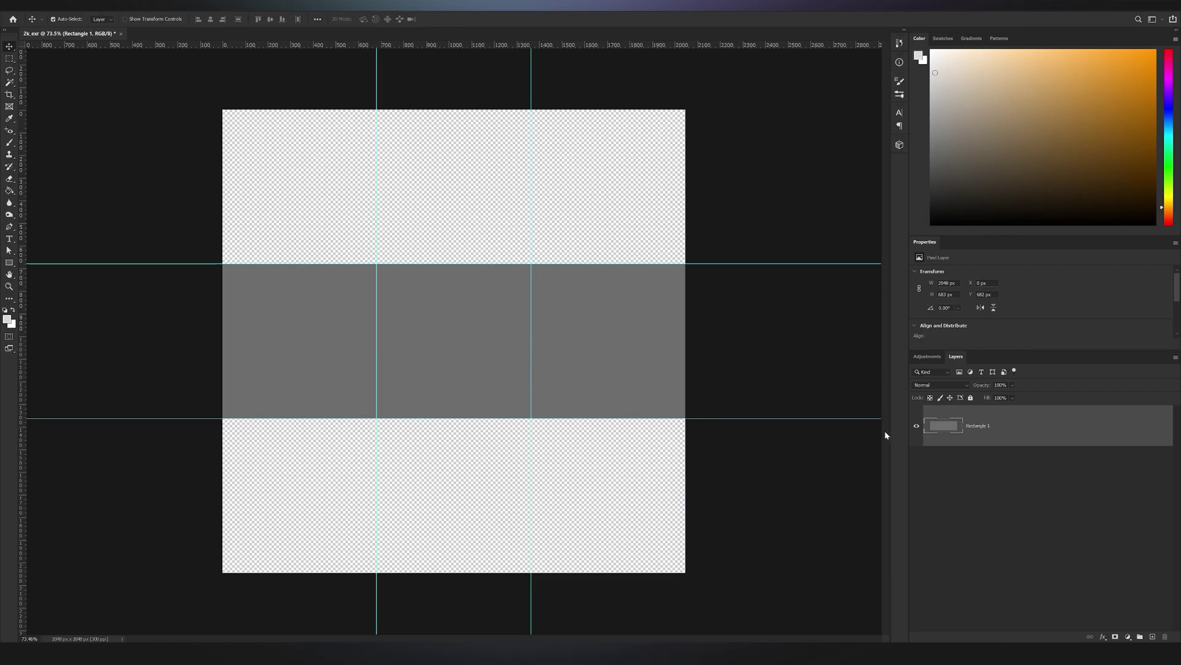
Duplicate the grey rectangle and rotate the copy 90° to fill the grid's middle column.
key(ctrl+j)
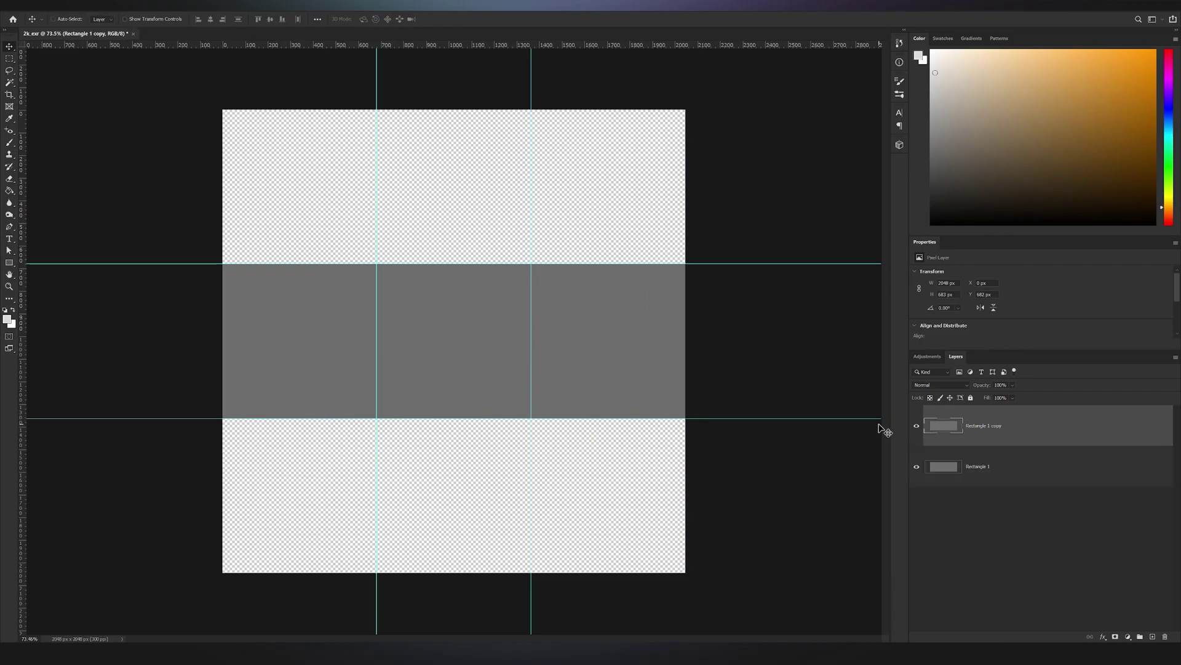
key(ctrl+t)
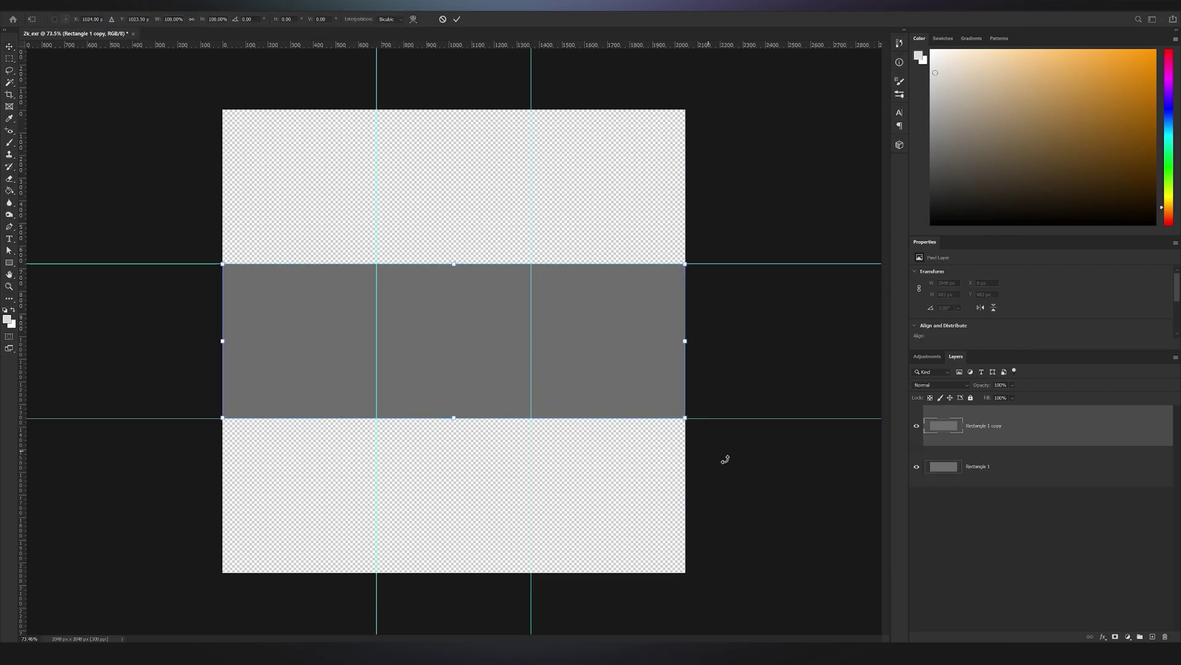
shift+drag(720, 433, 361, 606)
key(Return)
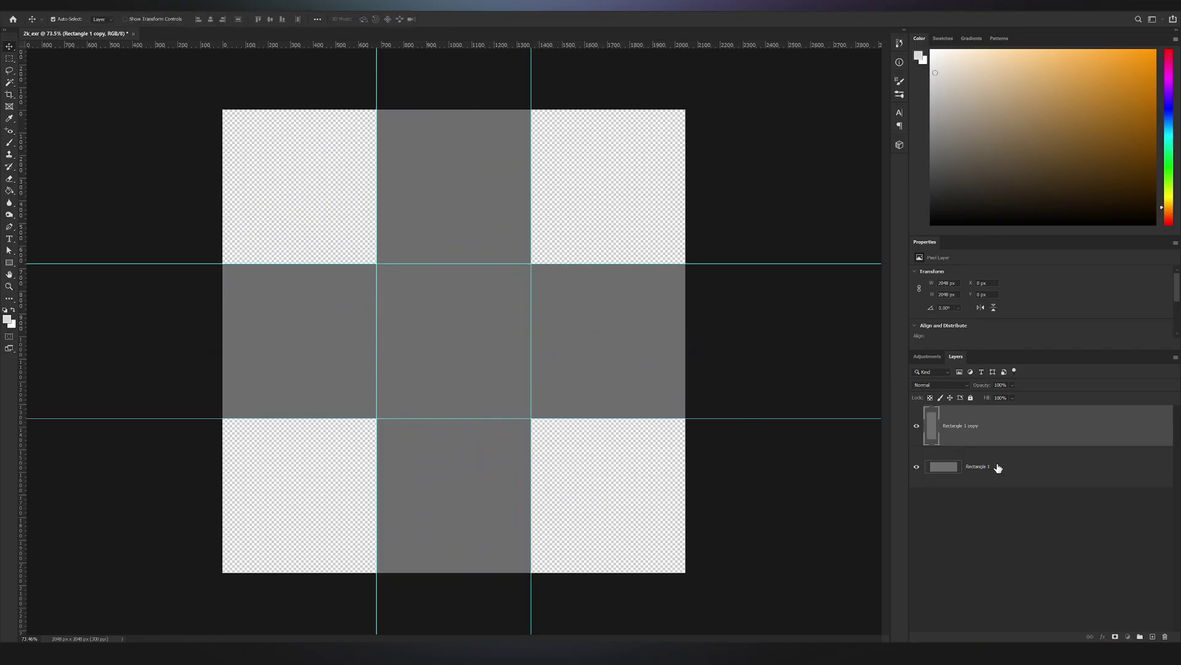
Merge the two grey rectangle layers into one cross-shaped layer.
shift+click(997, 468)
right_click(987, 430)
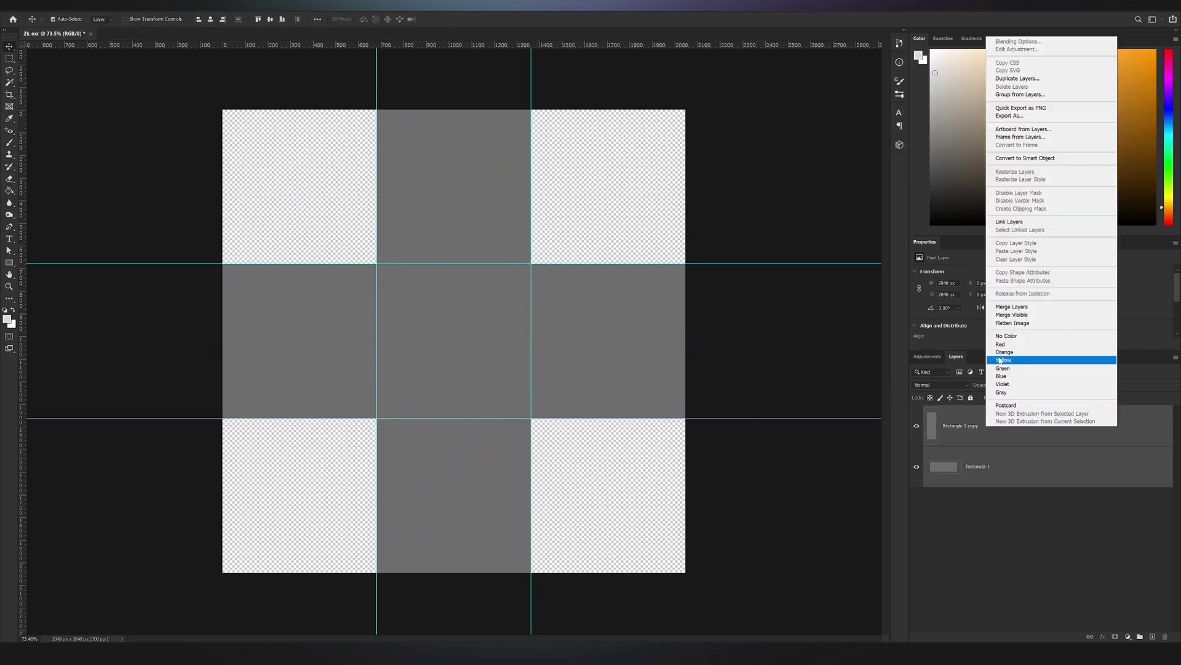
click(1023, 307)
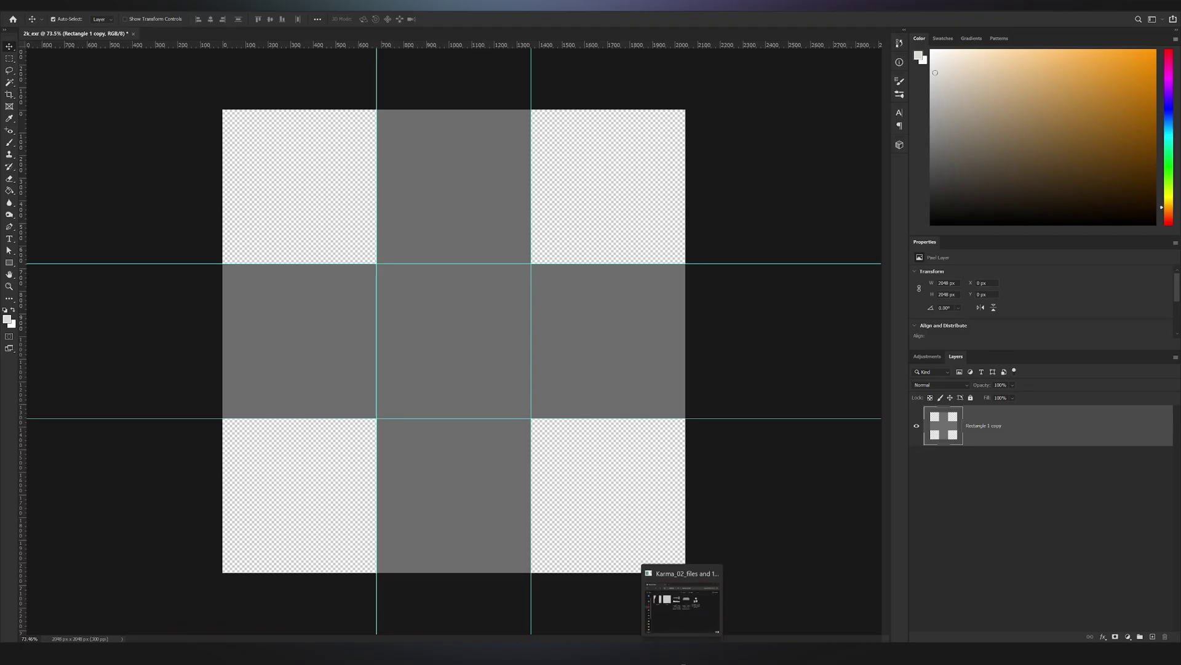
Place all five images from the Karma_02_files folder into the document.
click(677, 640)
drag(294, 180, 825, 357)
key(ctrl+a)
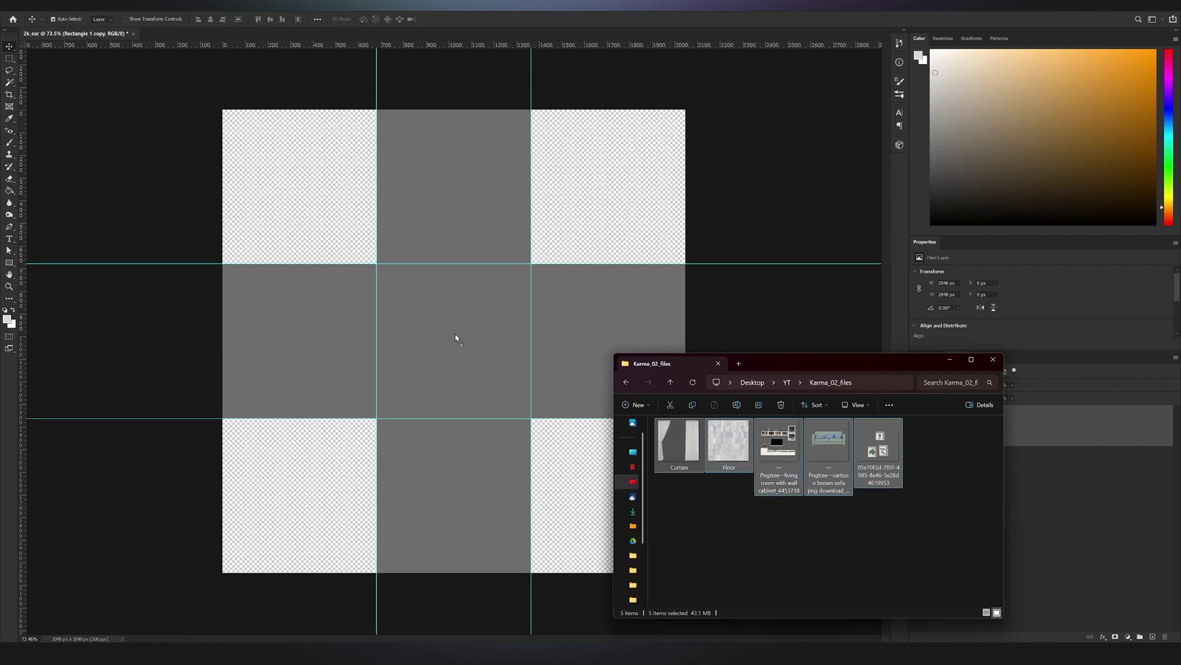
drag(456, 337, 455, 332)
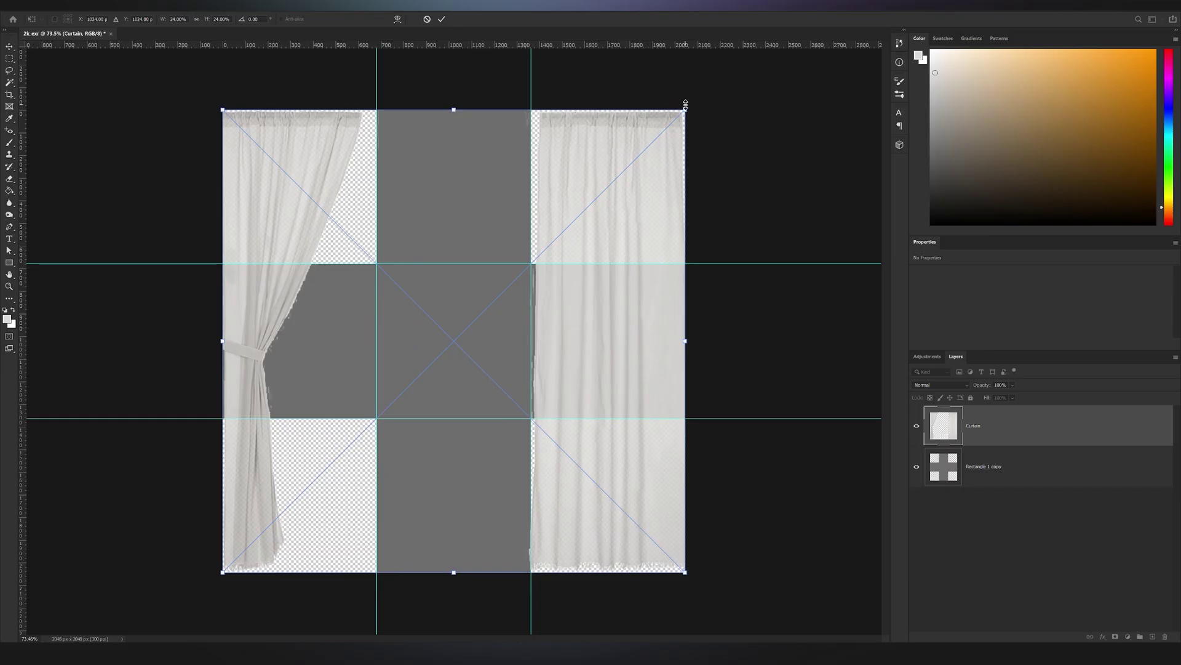
Scale the curtain image into the grid's bottom-left cell and the floor texture into the bottom-centre cell.
drag(684, 111, 376, 418)
key(Return)
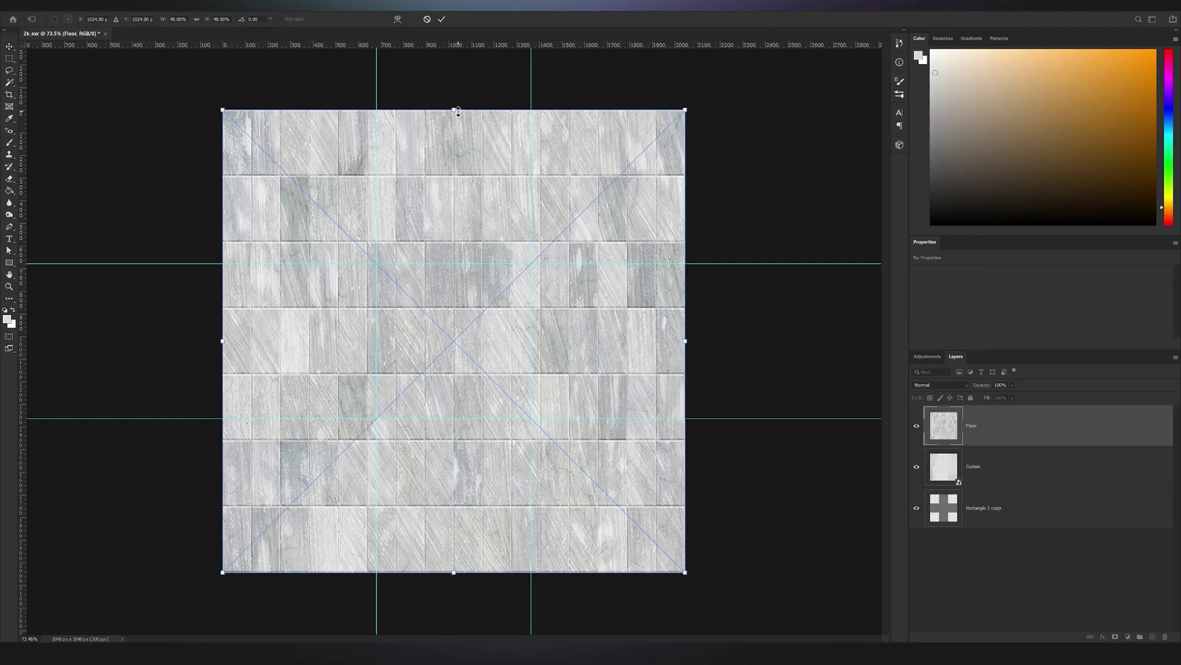
drag(453, 109, 476, 409)
key(Return)
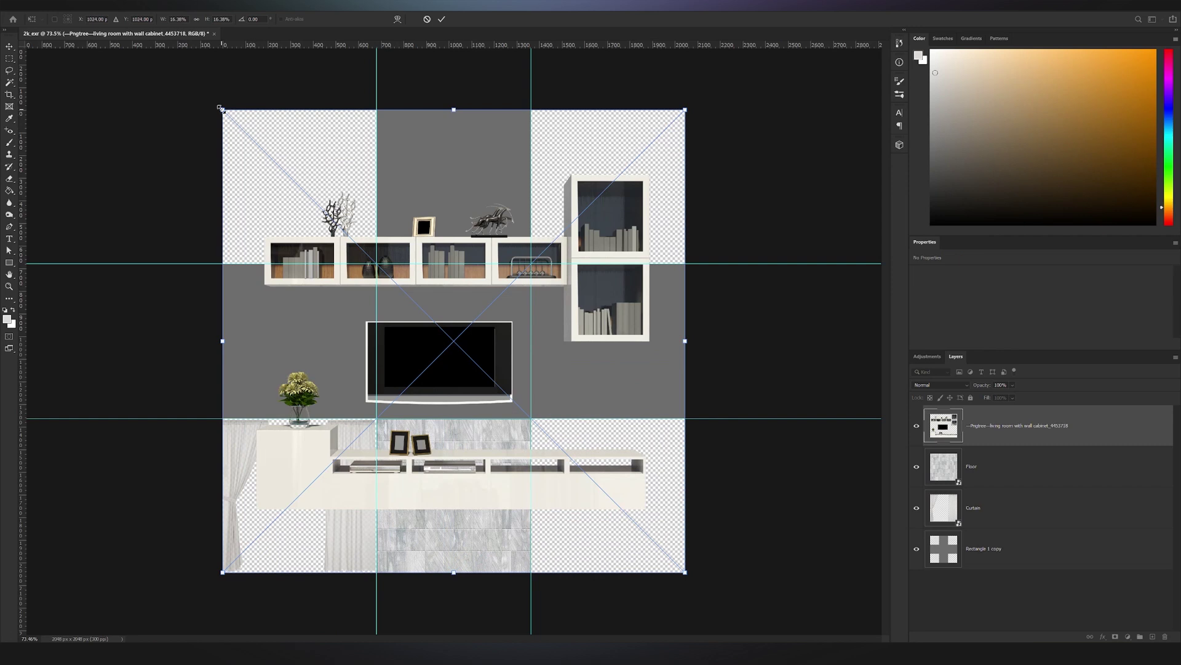
Scale and move the wall cabinet image into the middle-right cell and the sofa image into the bottom-right cell.
drag(224, 111, 533, 419)
drag(606, 492, 605, 338)
key(Return)
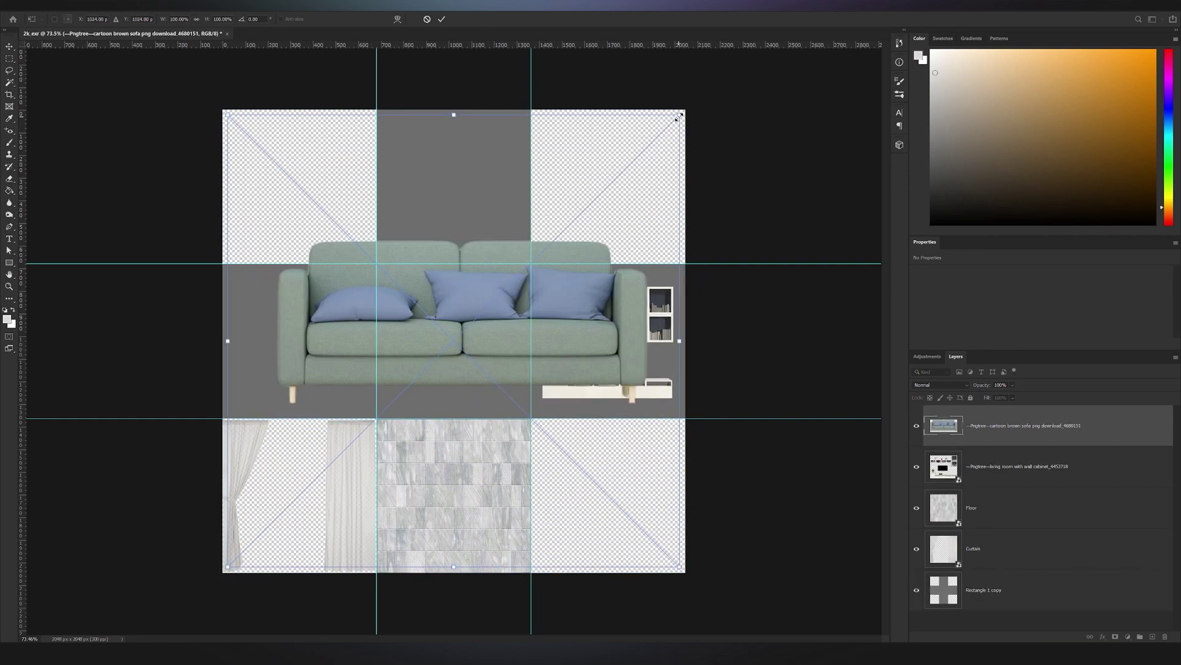
drag(679, 115, 372, 426)
drag(342, 499, 572, 413)
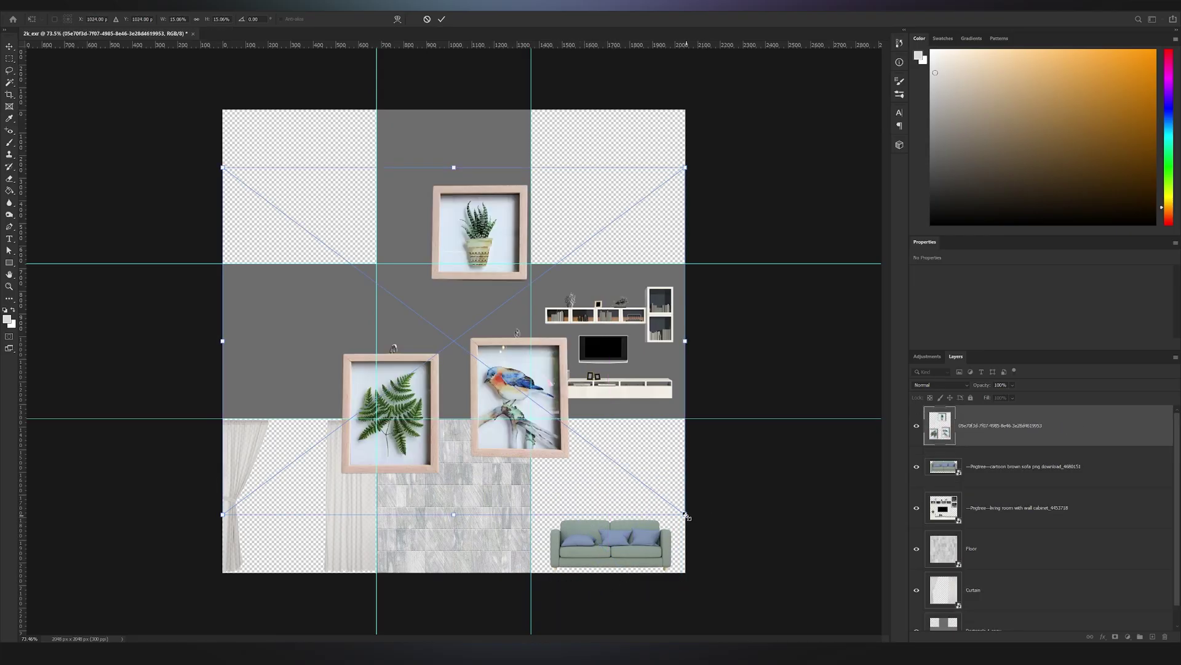
Scale down the picture frames image and position it in the grid's centre cell.
drag(685, 514, 380, 286)
drag(330, 221, 638, 333)
drag(688, 400, 469, 336)
key(Return)
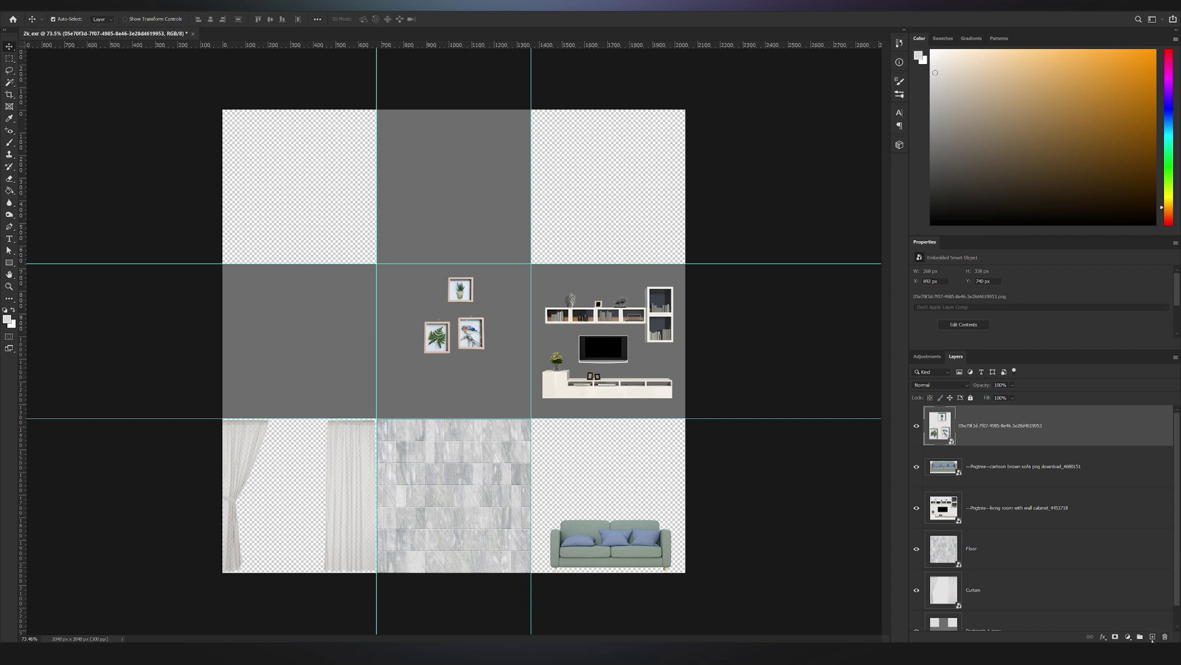
Add a new layer above the frames and prepare a resized Brush with black as the foreground colour.
click(1153, 636)
key(b)
alt+right_drag(483, 325, 491, 316)
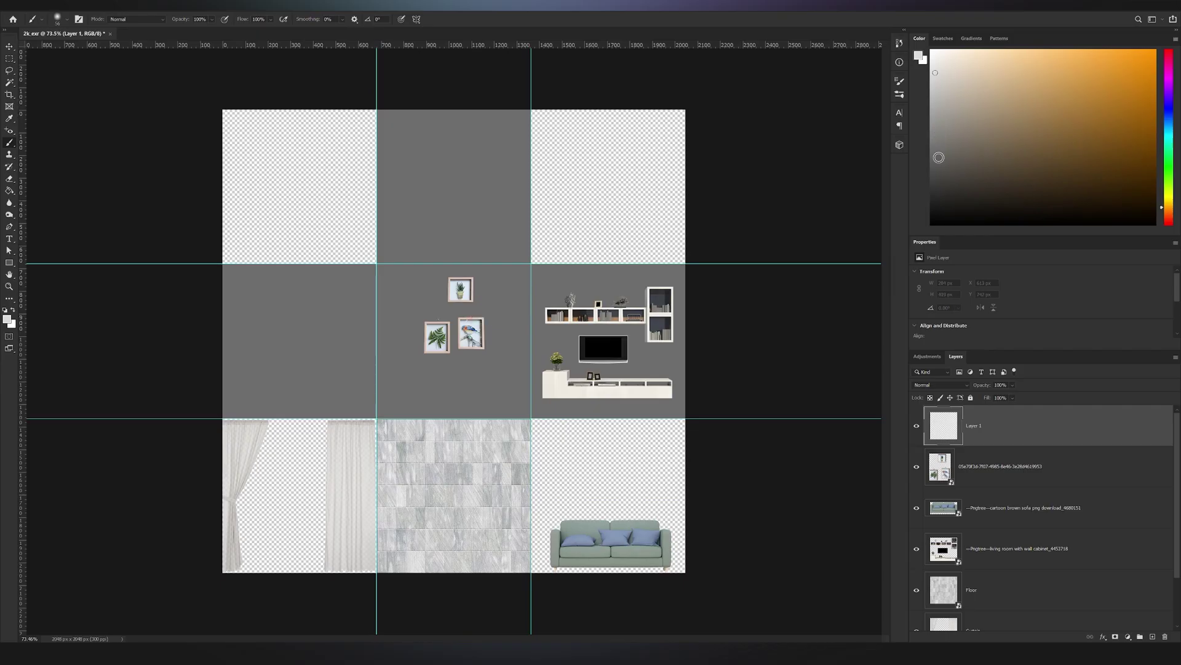
drag(940, 161, 921, 209)
Brush straight black lines along all four edges of the centre cell on the new layer.
alt+scroll(400, 307, up, 5)
click(362, 204)
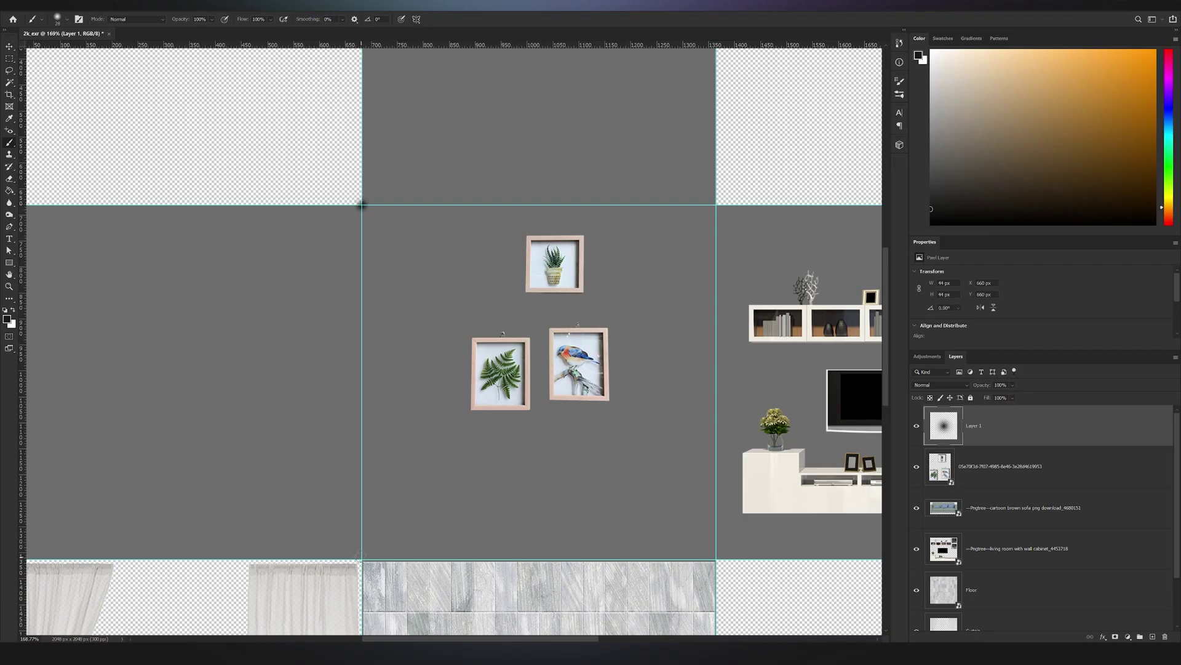
shift+click(362, 558)
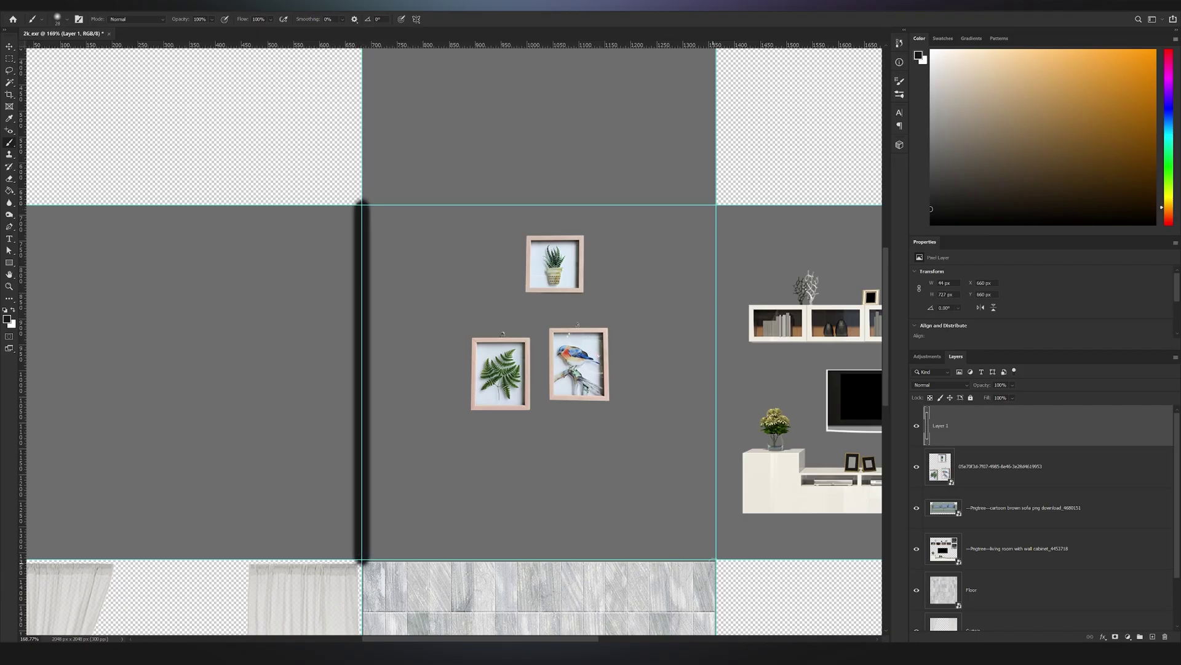
shift+click(717, 558)
shift+click(717, 203)
shift+click(362, 203)
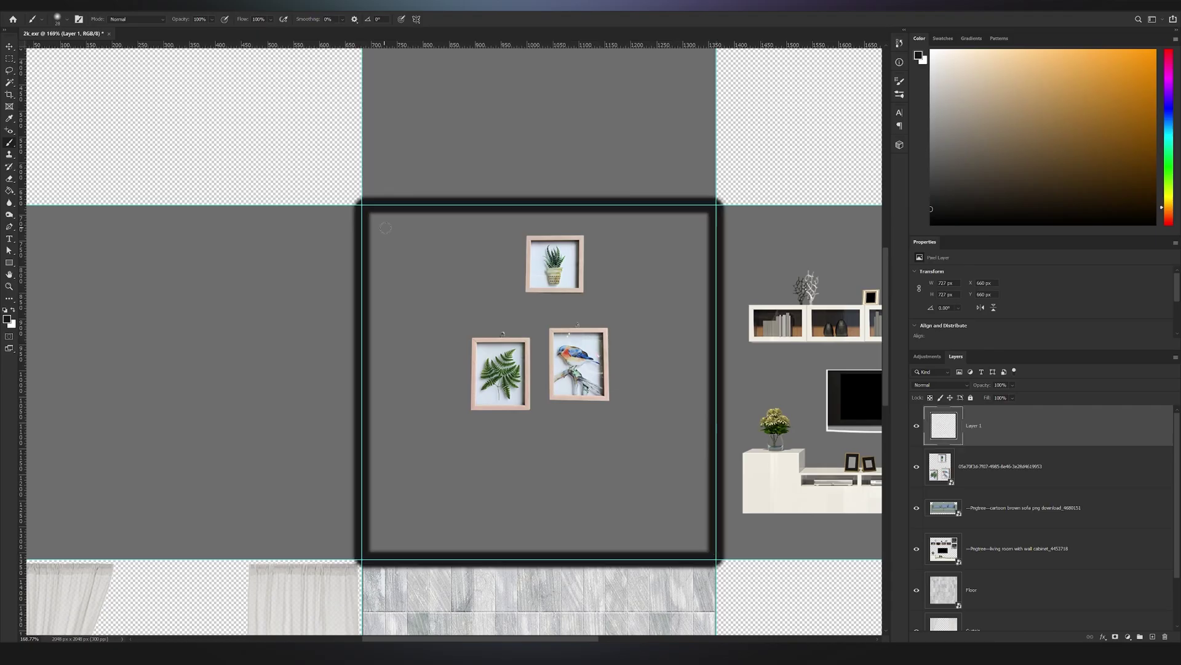
Apply a Gaussian Blur with a 47.0 pixel radius to the black outline layer.
click(136, 12)
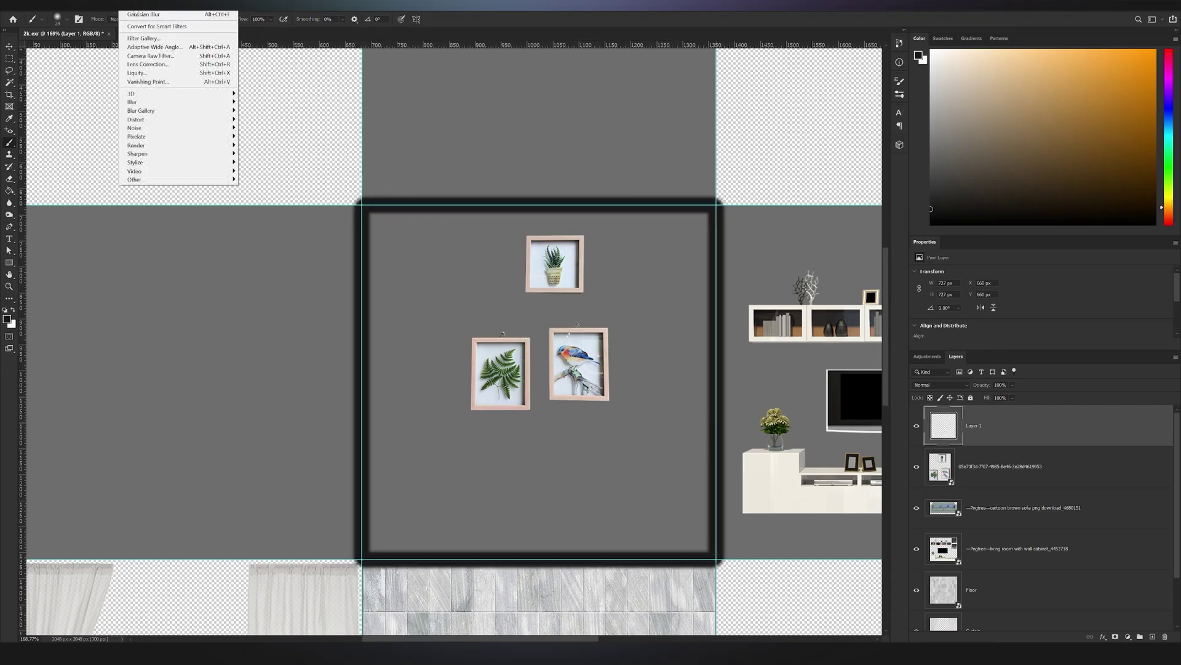
mouse_move(150, 103)
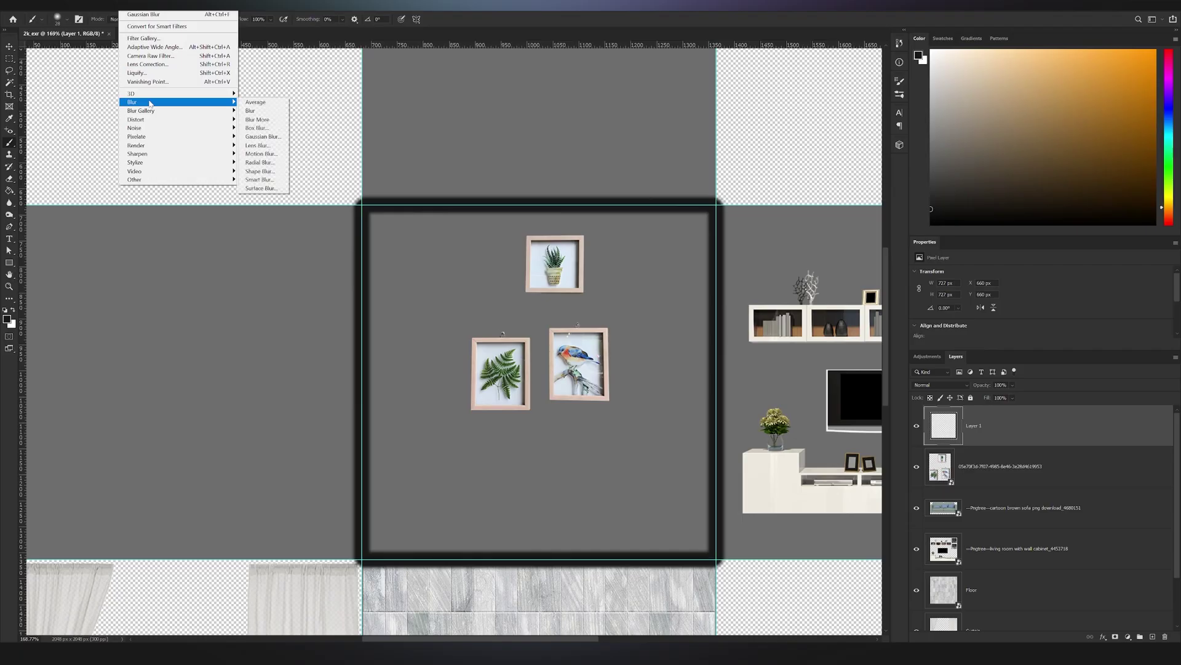
click(269, 138)
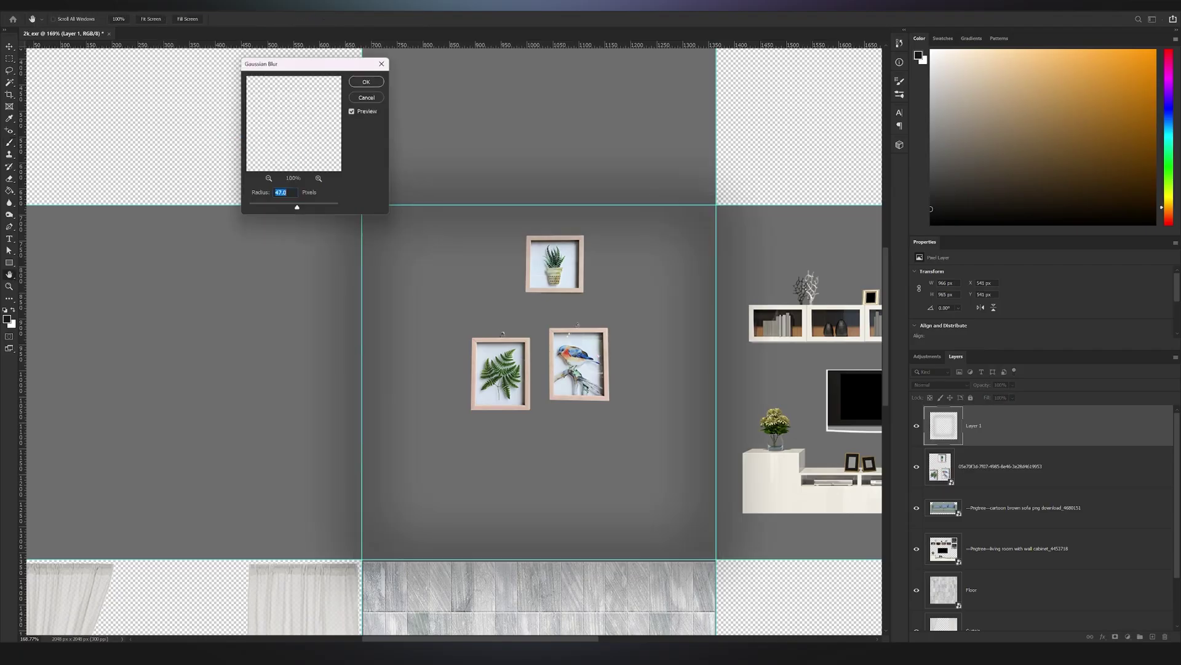
click(364, 82)
key(b)
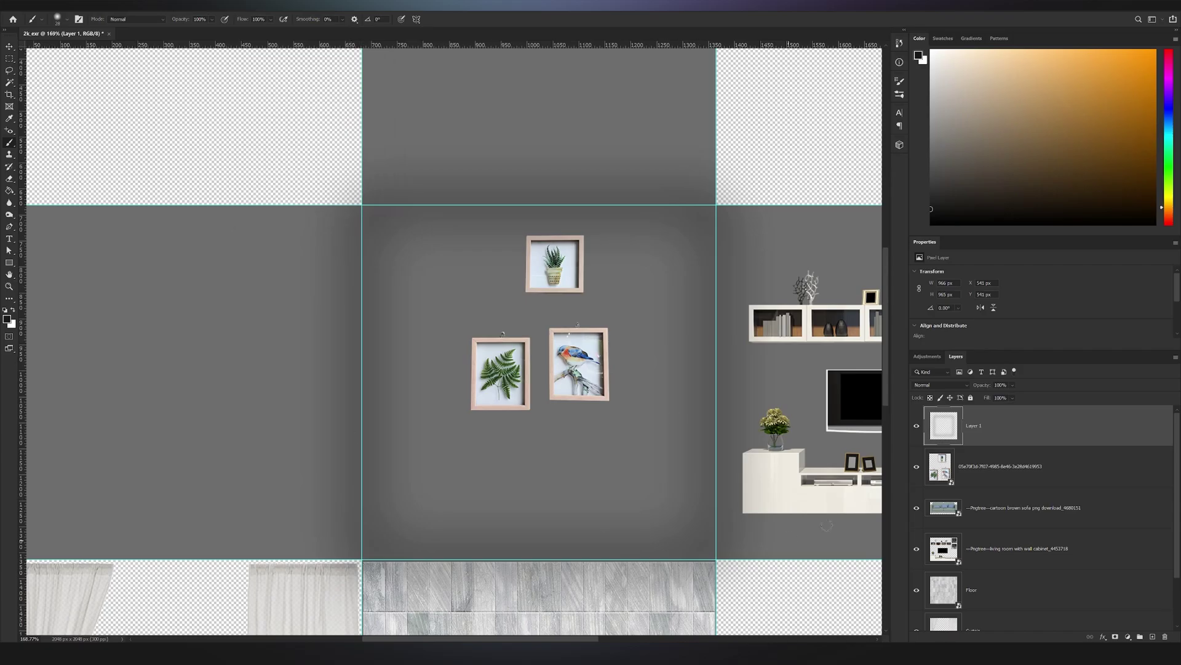
Move the blurred black outline layer below the picture frames and living room cabinet layers.
drag(784, 502, 599, 450)
drag(980, 550, 971, 419)
drag(977, 520, 980, 414)
scroll(618, 415, down, 3)
scroll(618, 415, left, 3)
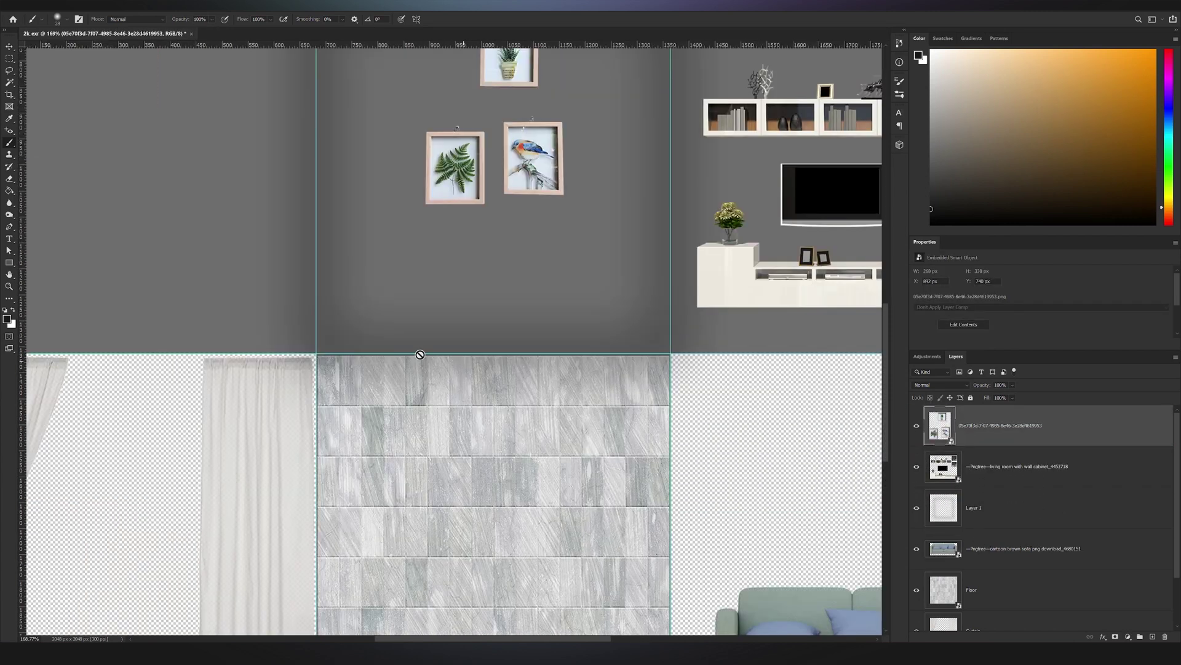
Move the Curtain layer directly above the blurred outline layer and check the curtain's edges.
key(z)
key(ctrl+0)
scroll(992, 587, down, 2)
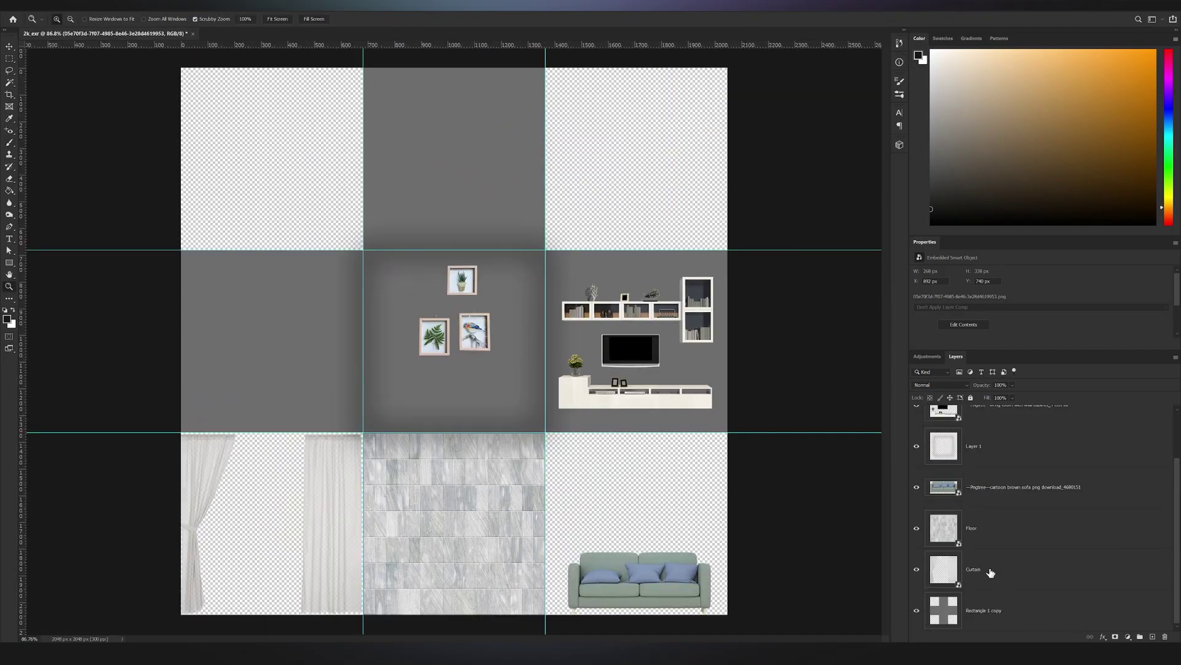
drag(992, 573, 1000, 432)
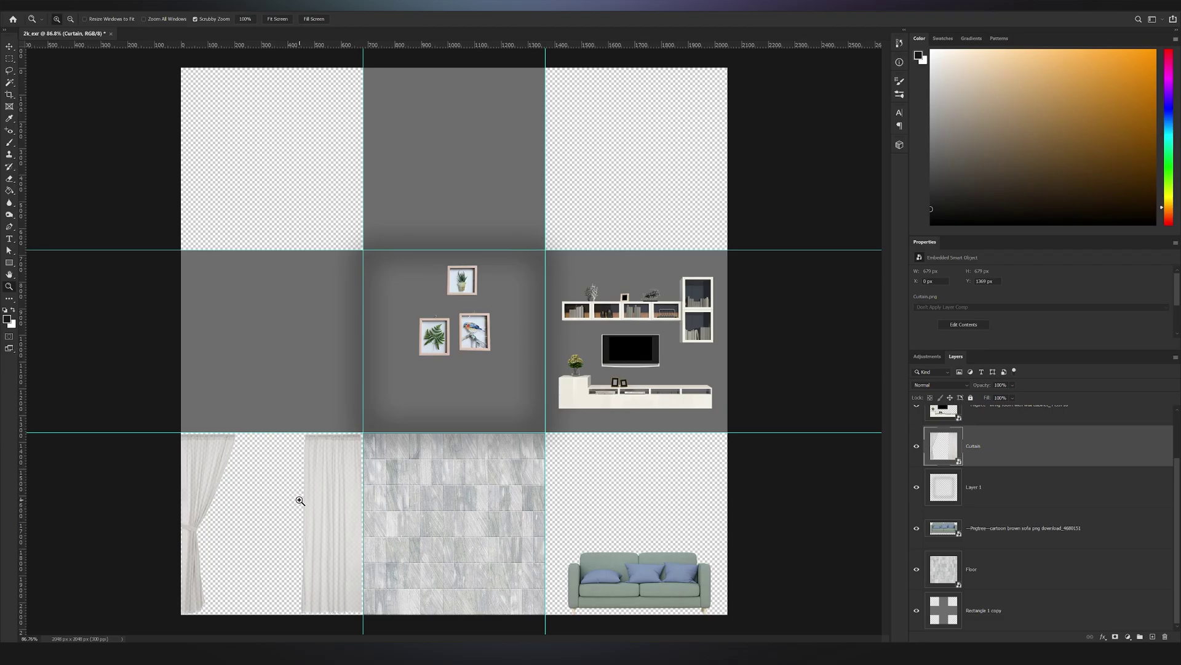
drag(300, 500, 350, 525)
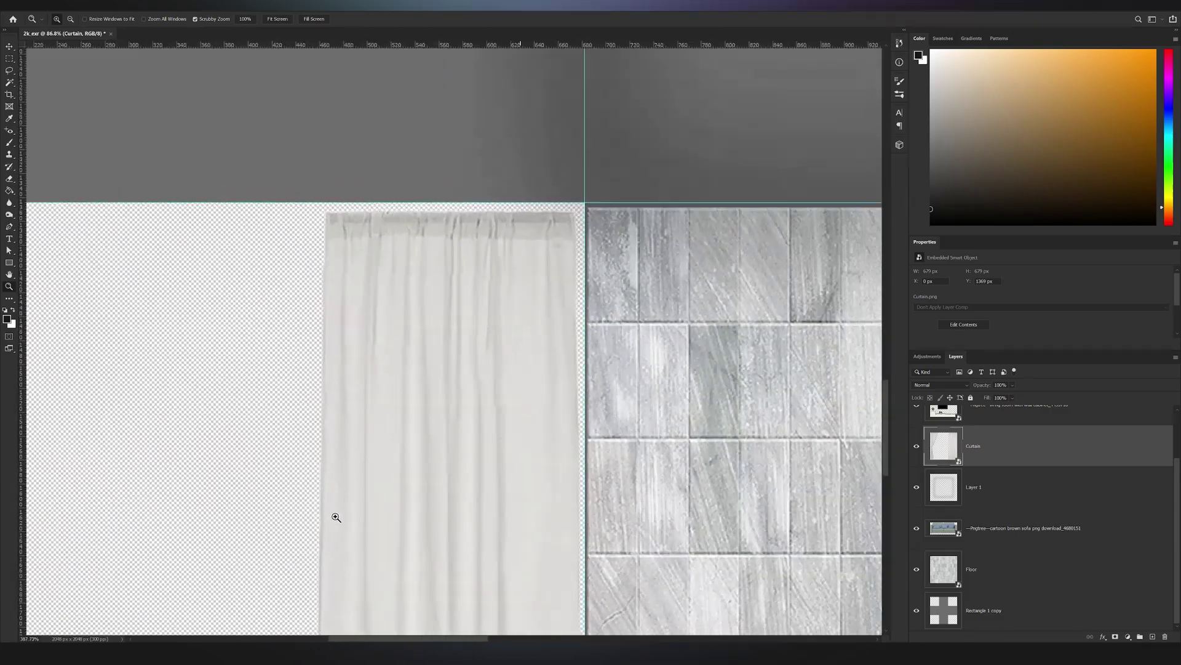
alt+scroll(334, 516, down, 1)
alt+scroll(273, 413, down, 5)
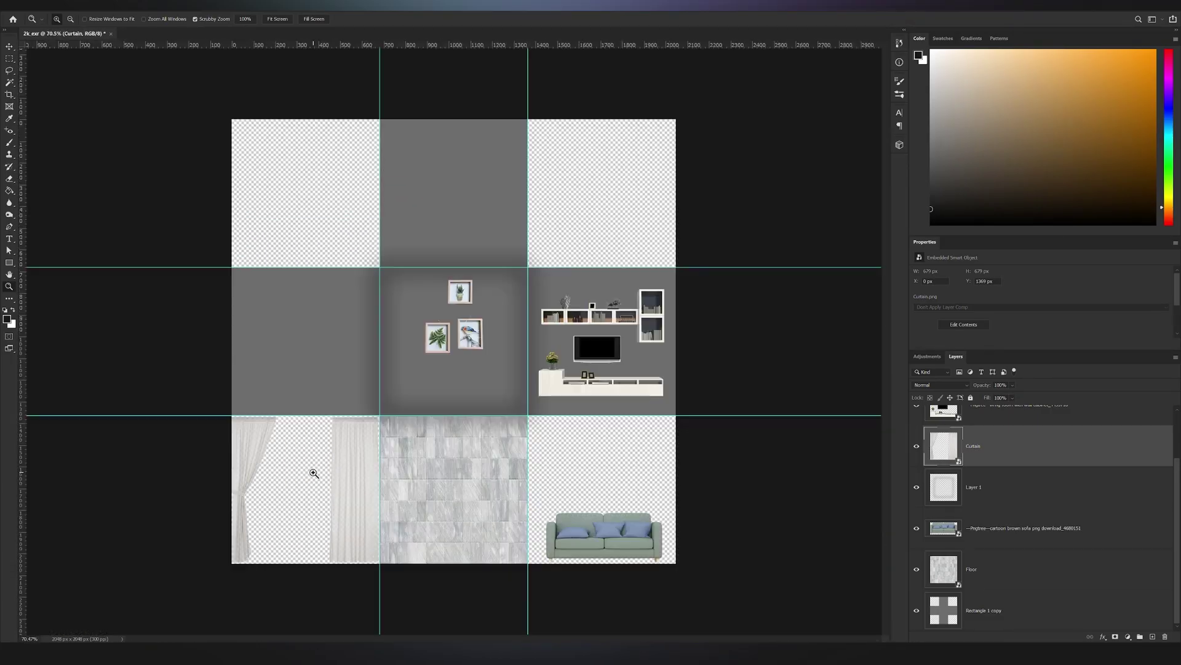
alt+scroll(363, 485, up, 5)
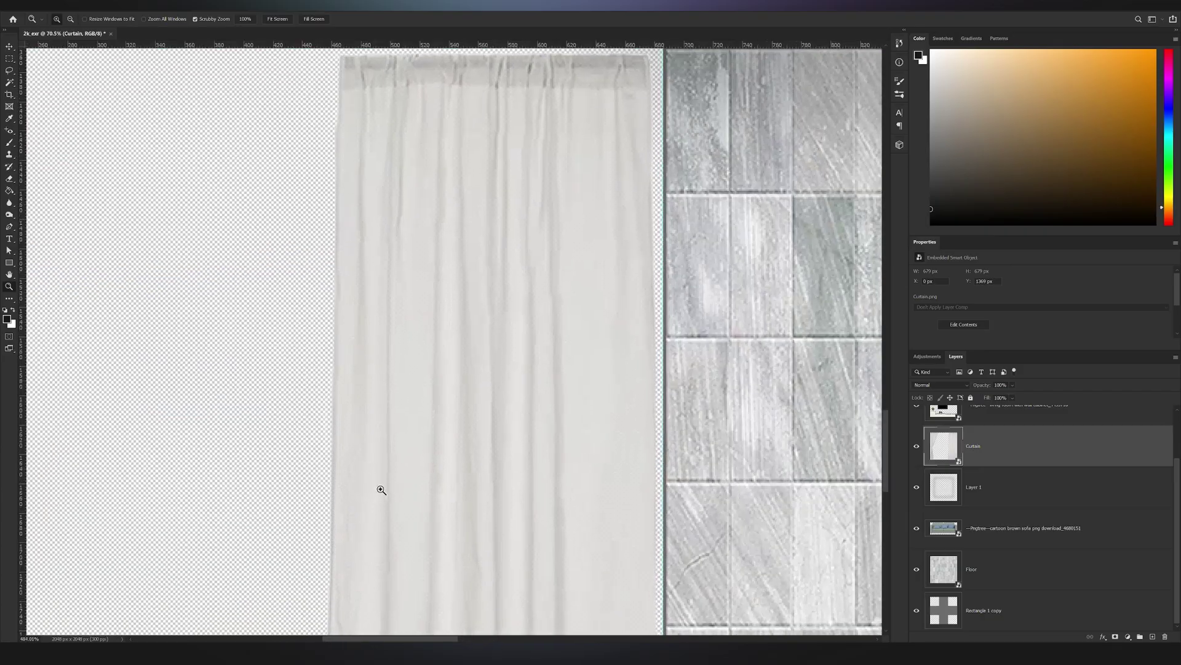
alt+scroll(371, 488, down, 1)
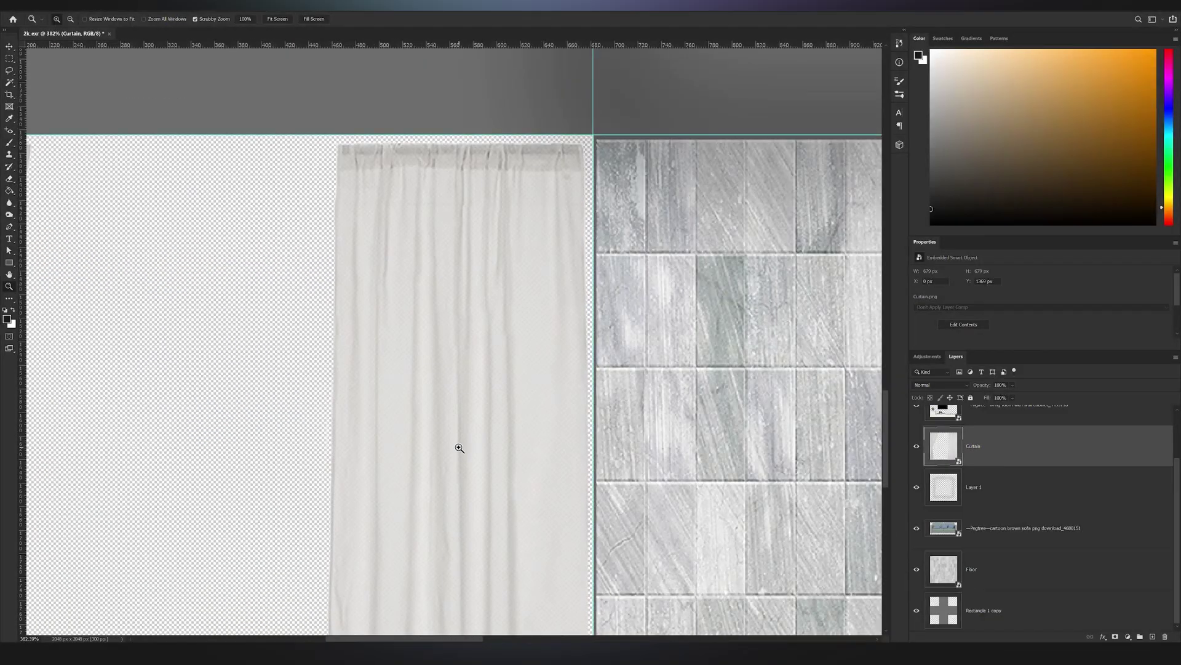
alt+scroll(416, 556, down, 5)
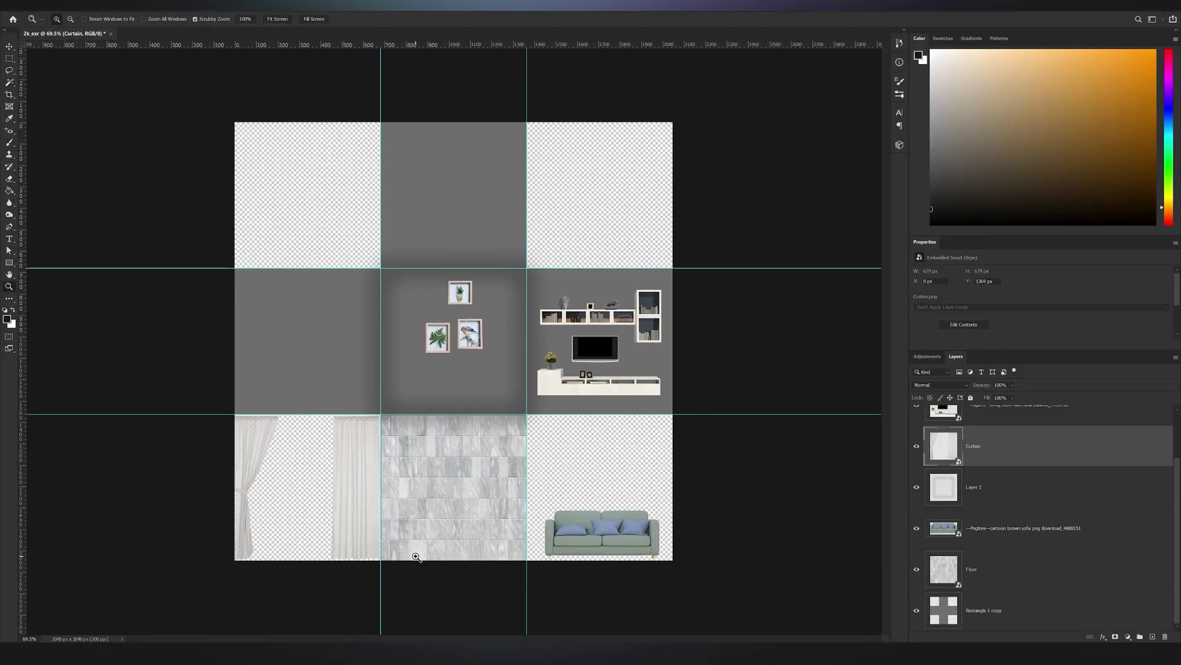
Save the room texture in the YT folder as Karma_02.exr.
key(ctrl+s)
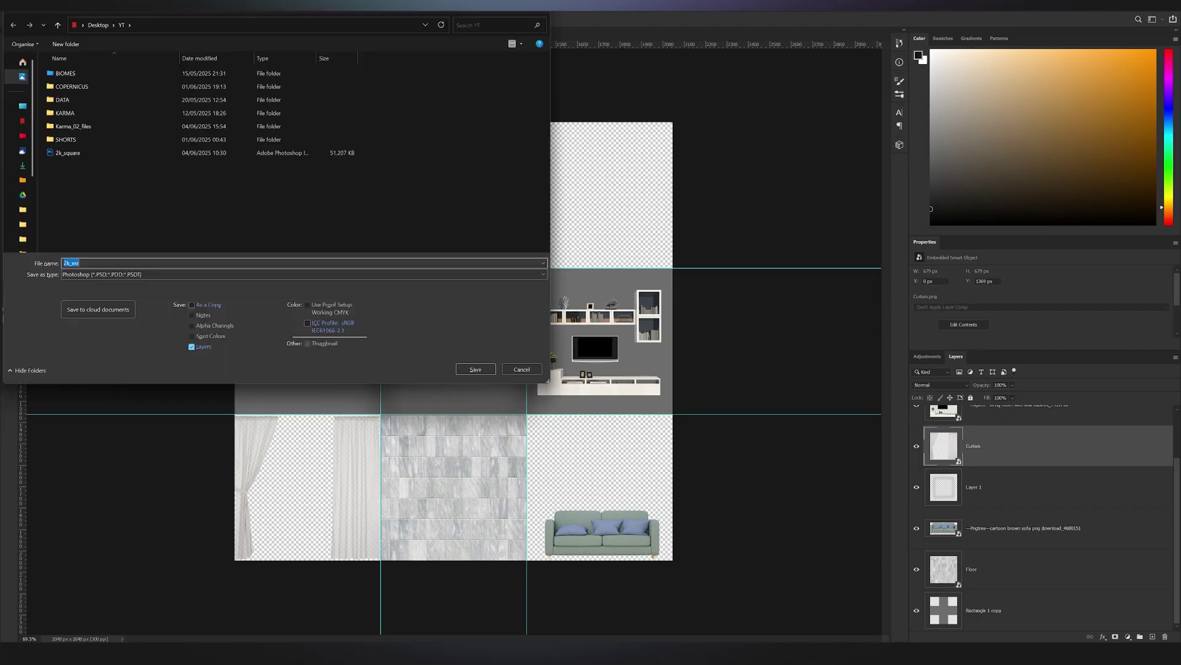
text(Karma_02)
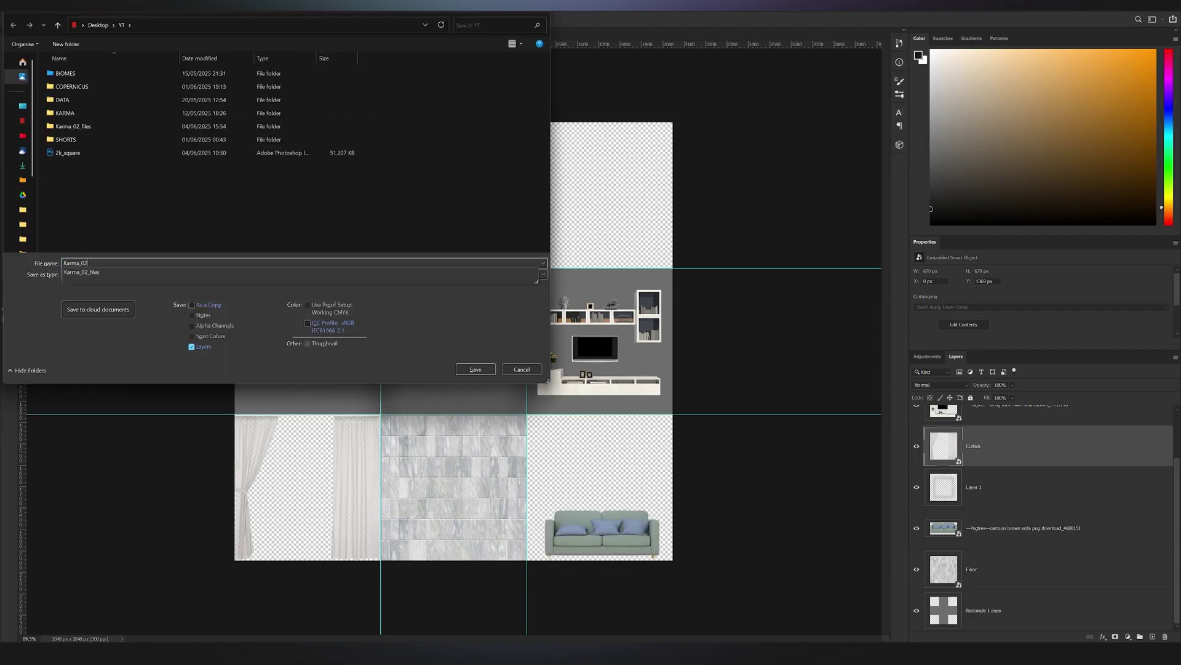
text(.ex)
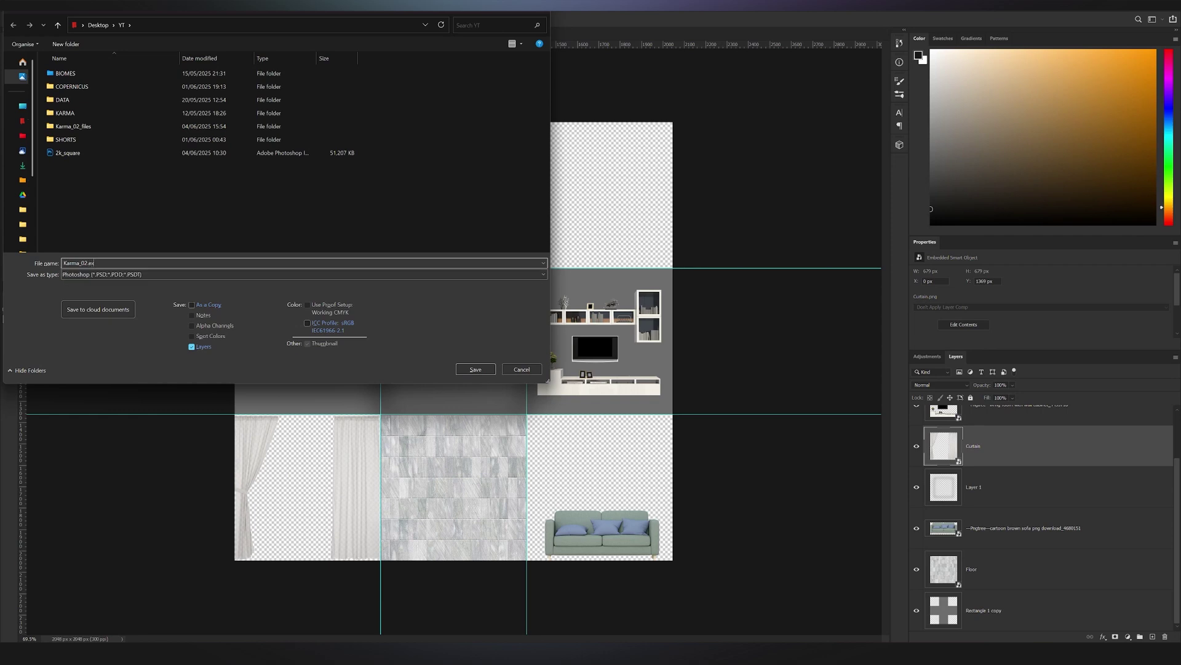
text(r)
click(481, 368)
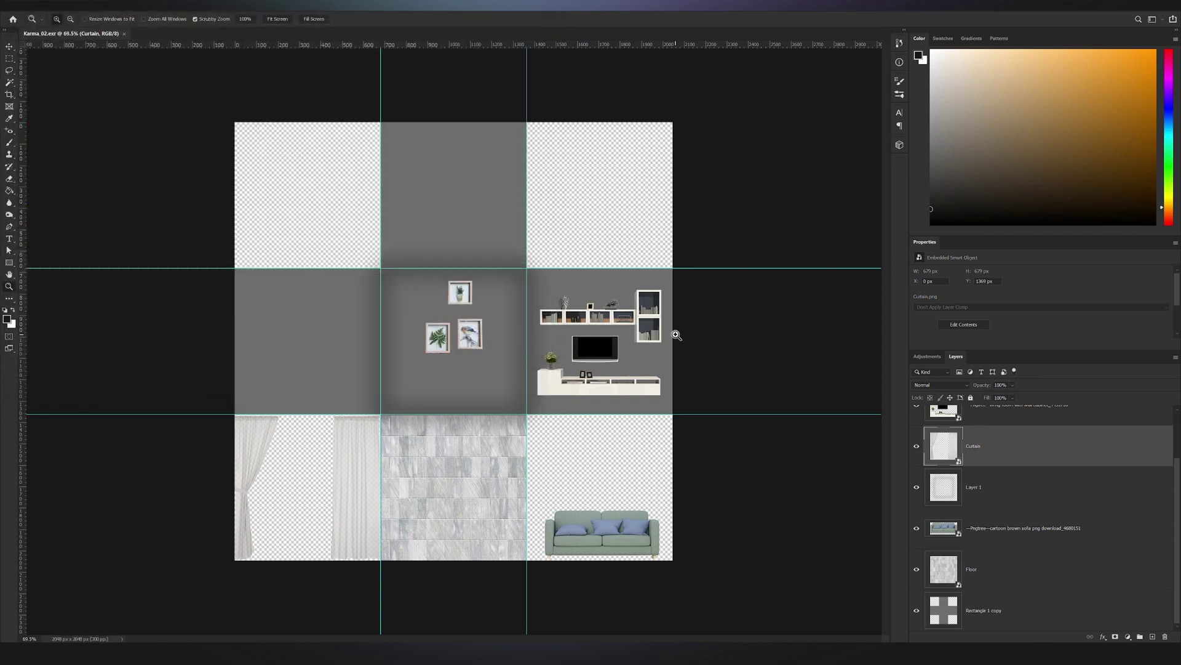
Switch to Houdini and review the grid and Room Map Frame nodes inside the simple_window geometry.
key(alt+Tab)
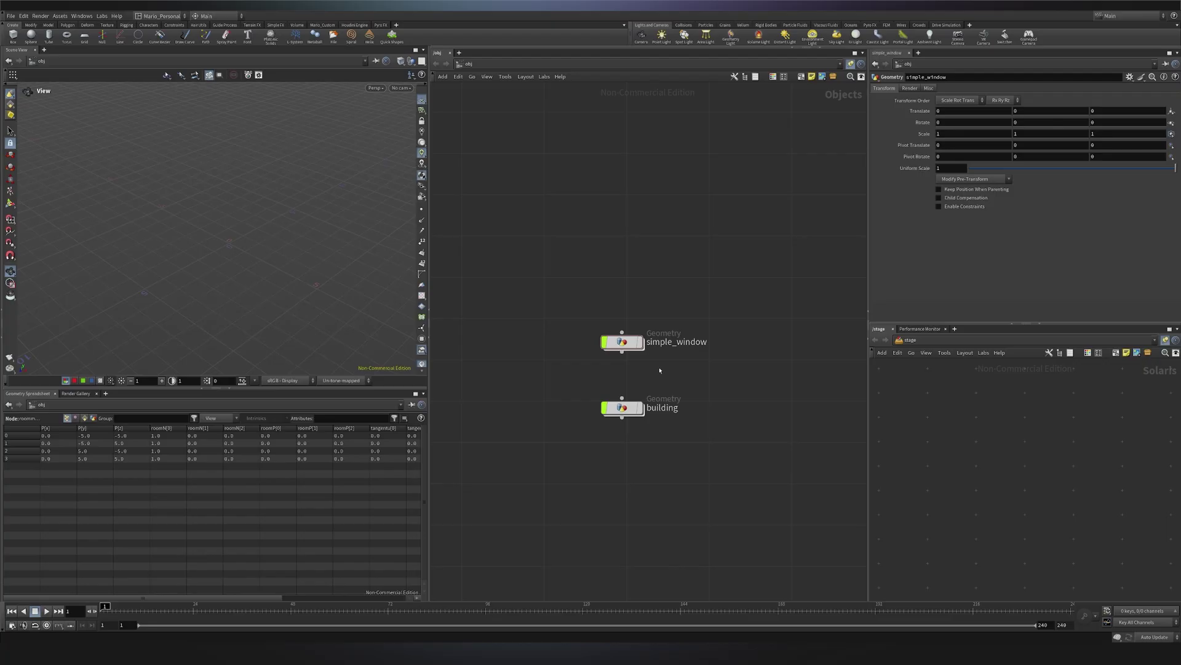
double_click(622, 342)
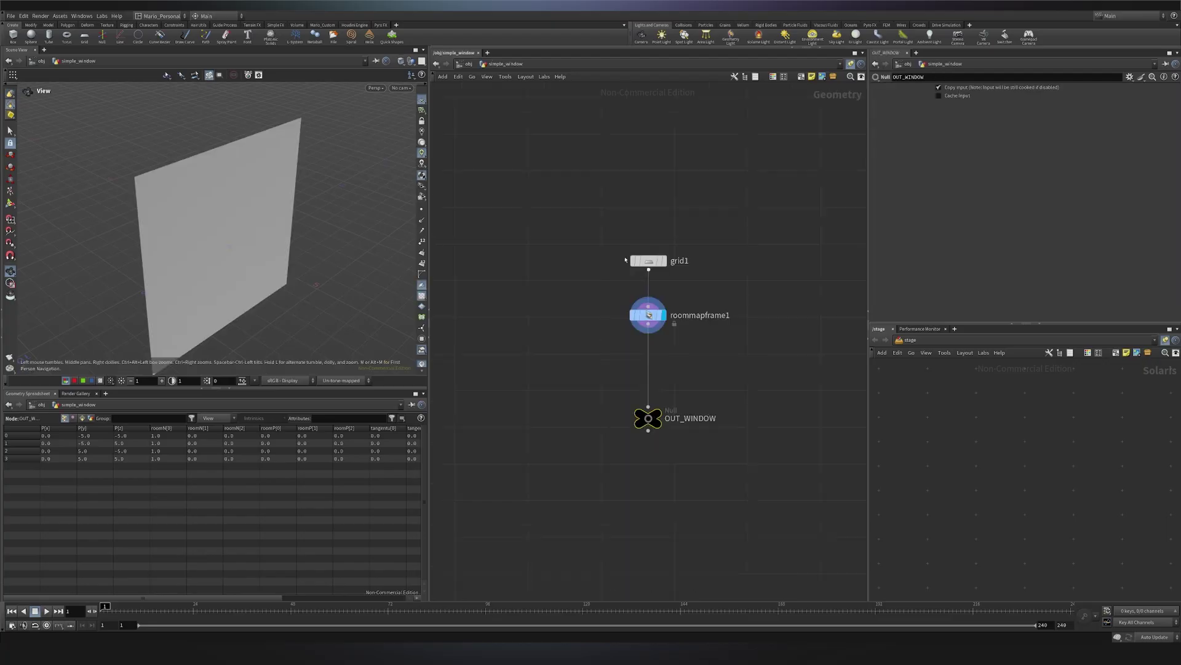
drag(586, 241, 652, 279)
drag(563, 293, 737, 352)
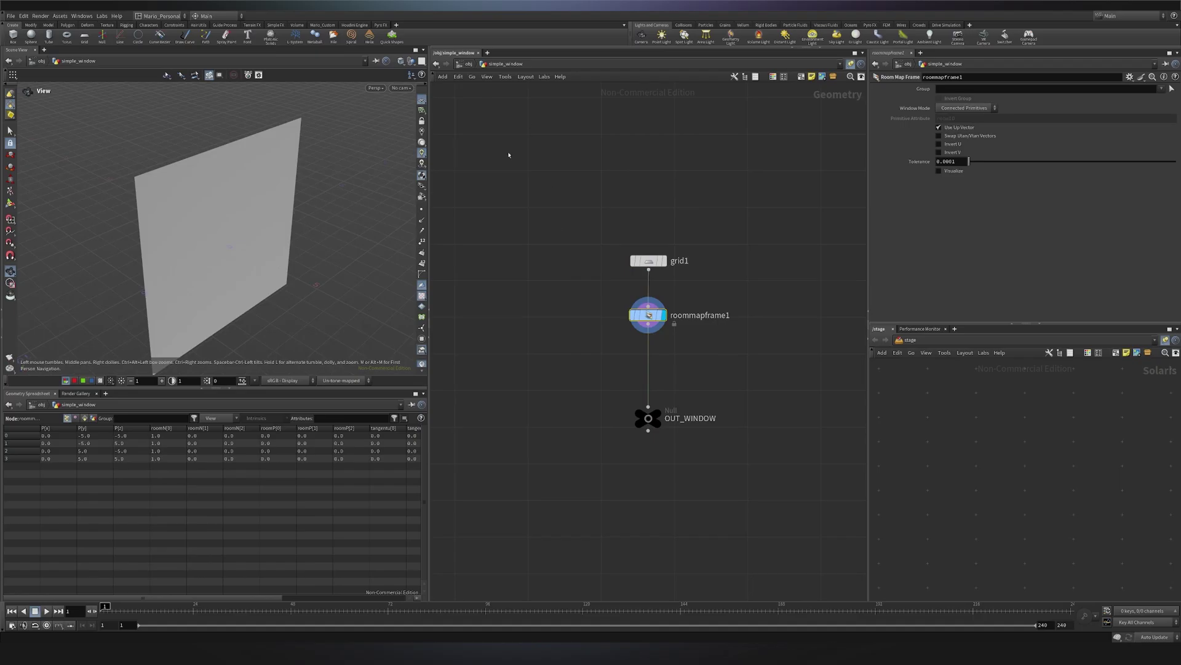
Go to the Solaris stage and open the Parallax material network inside the Simple_Window material library.
key(n)
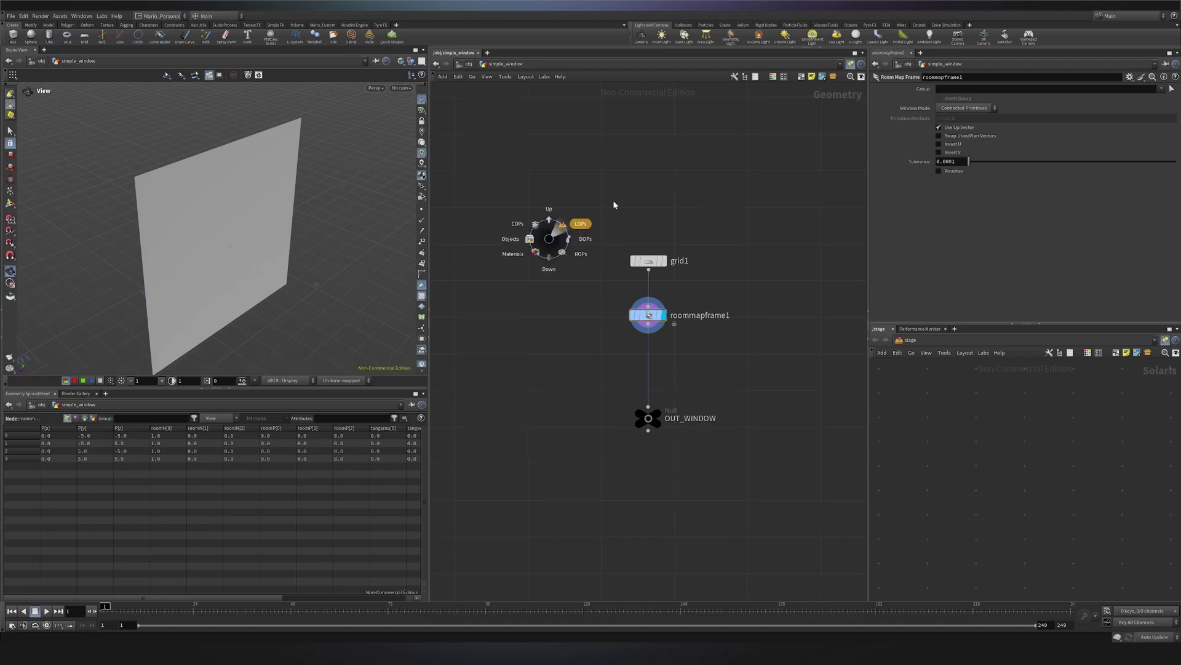
click(614, 201)
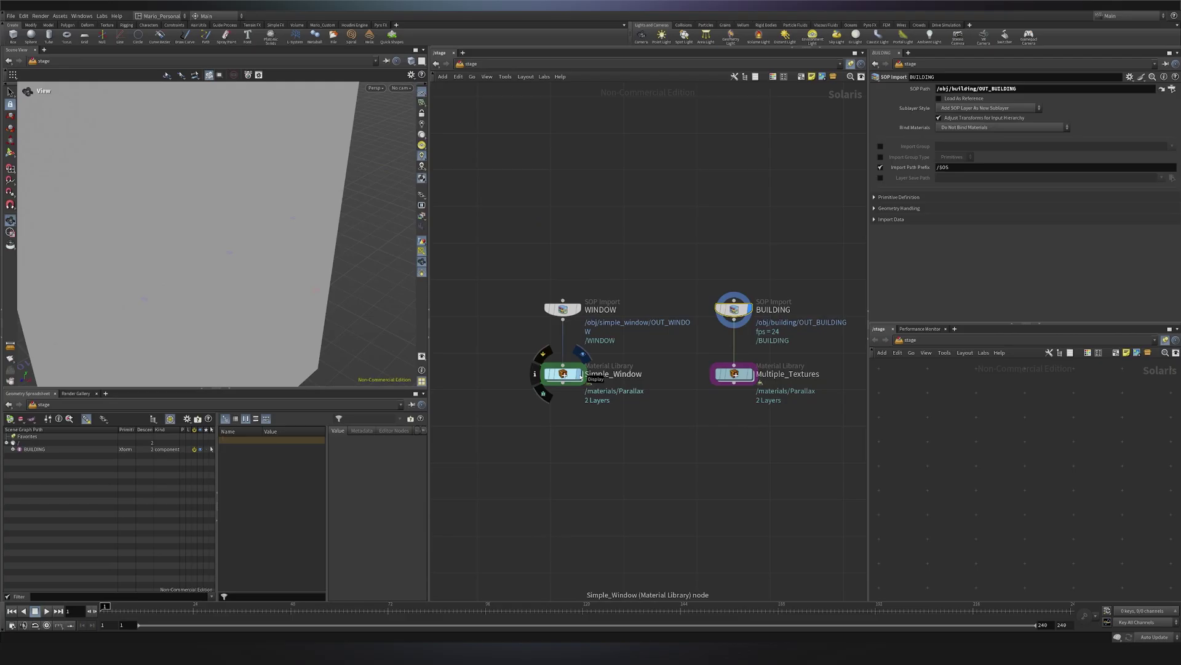
double_click(581, 377)
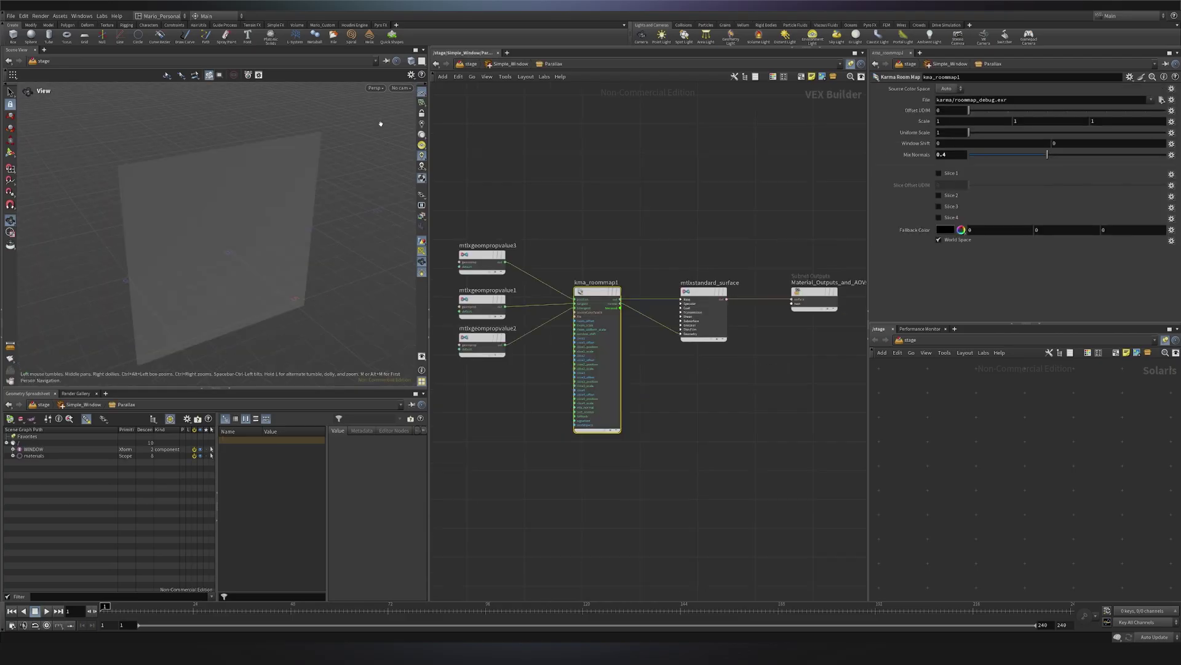
Render the window in the viewport with Karma XPU.
click(375, 88)
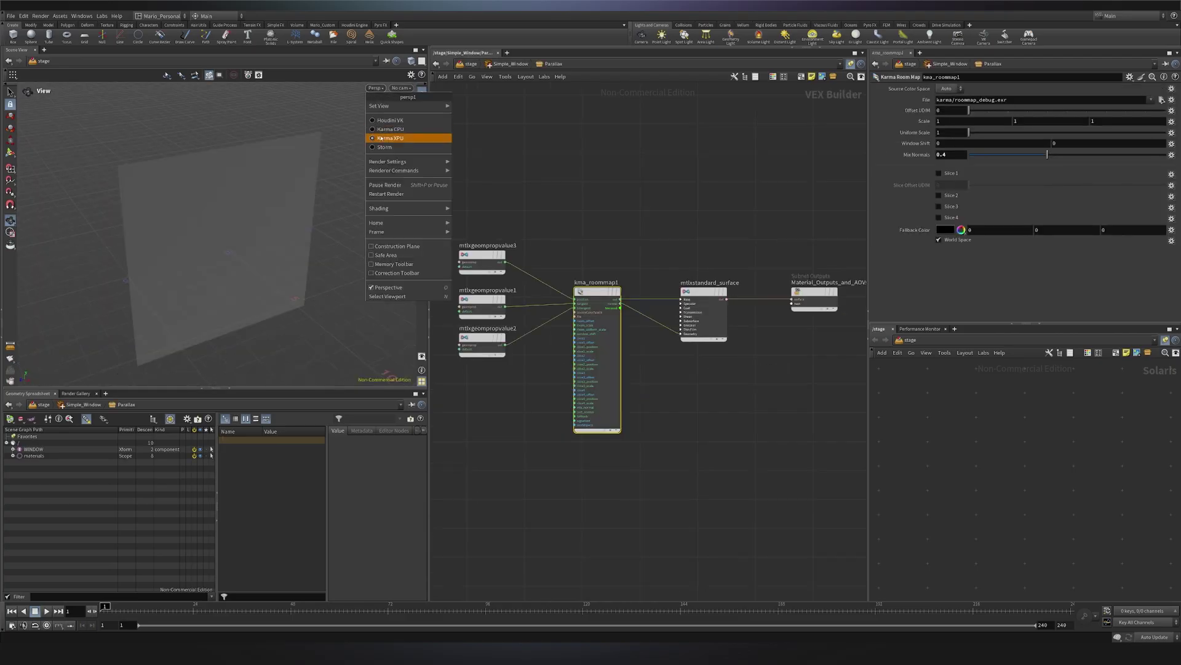
click(400, 134)
drag(247, 258, 212, 273)
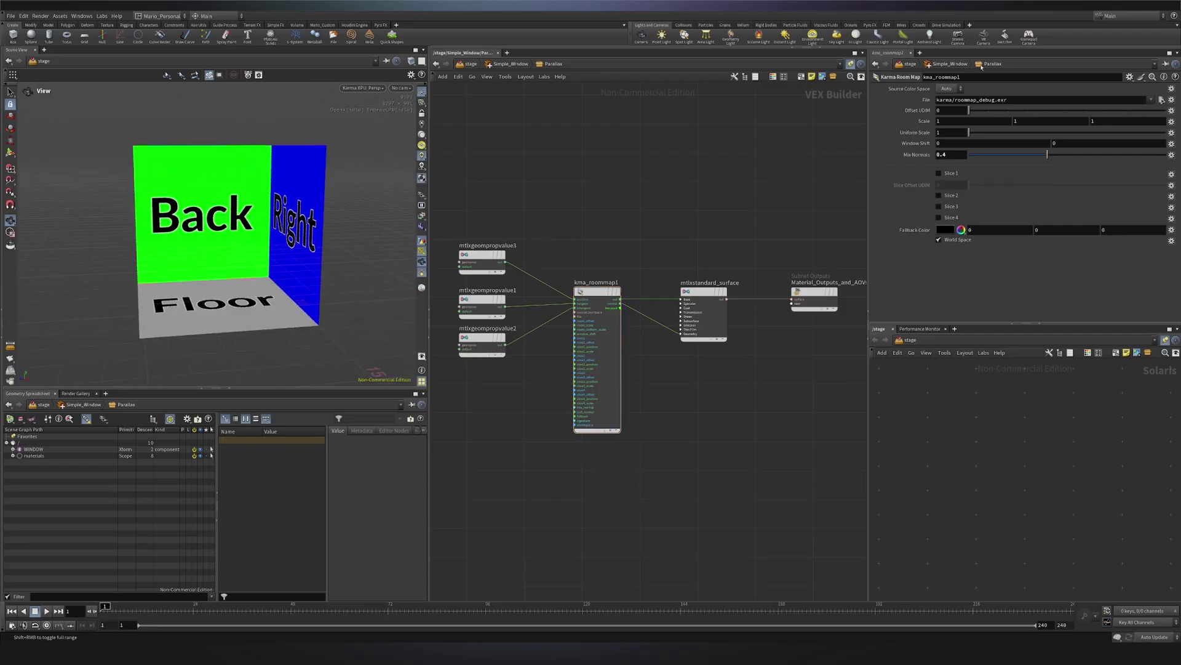
Set the Karma Room Map's texture file to D:\Desktop\YT\Karma_02.exr and view the room from another angle.
click(1021, 98)
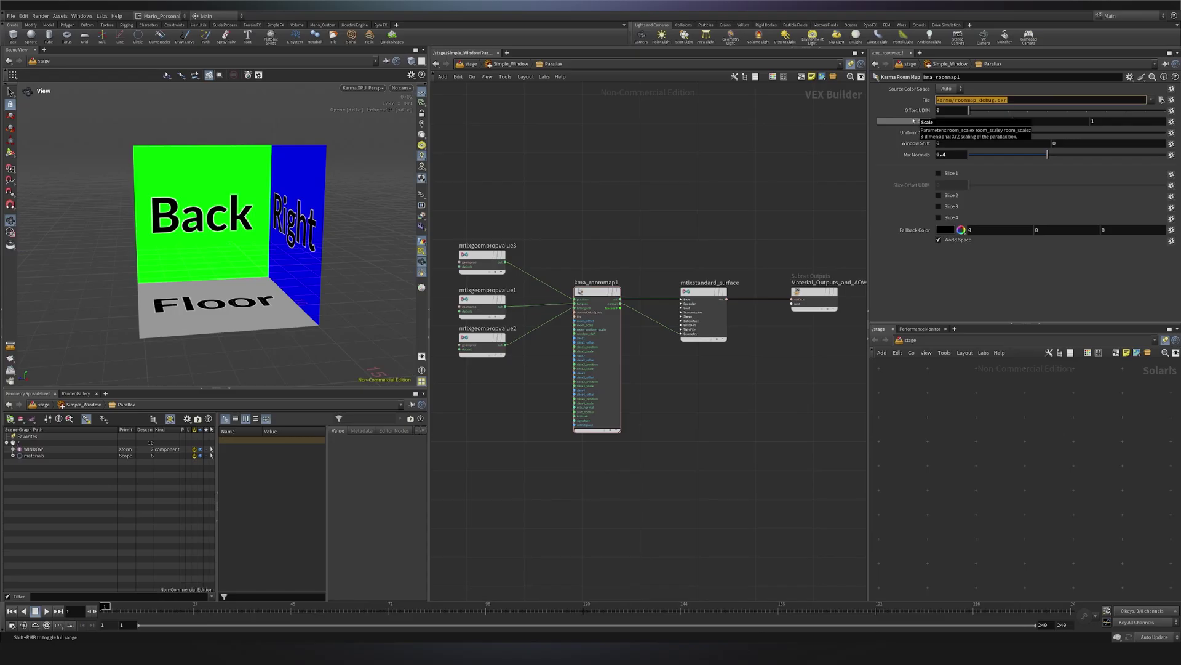
text(D:\Desktop\YT\Karma_02.exr)
key(Return)
drag(251, 238, 184, 261)
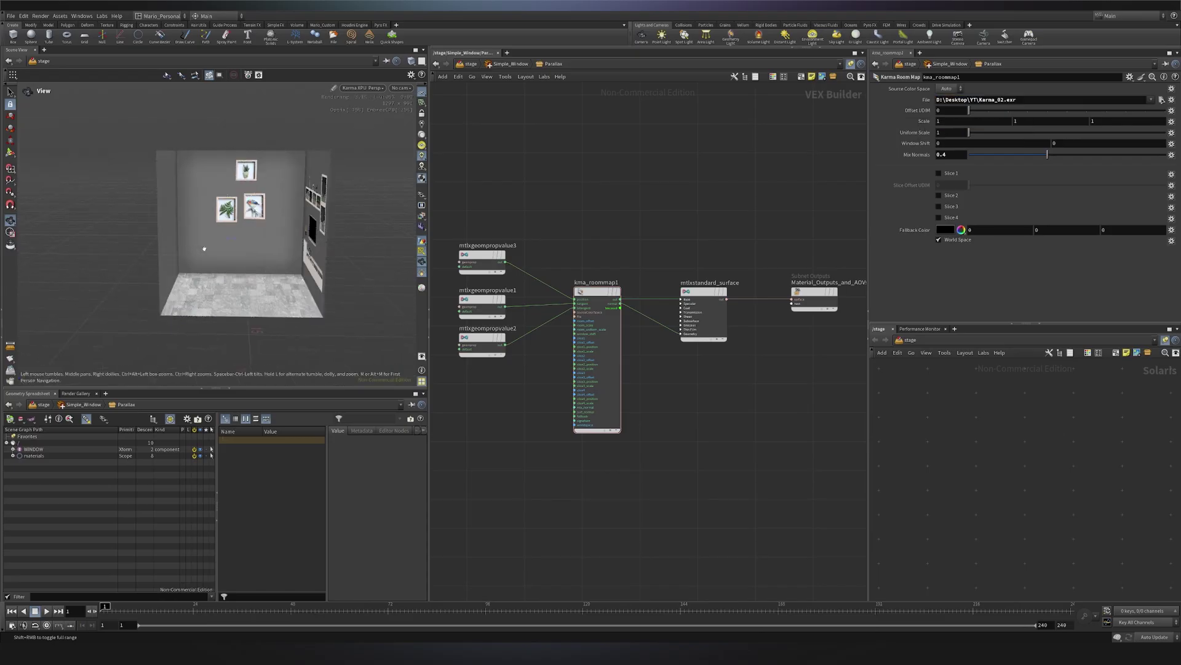
Enable Slice 1 for the curtains and Slice 4 for the sofa on the Karma Room Map.
click(939, 174)
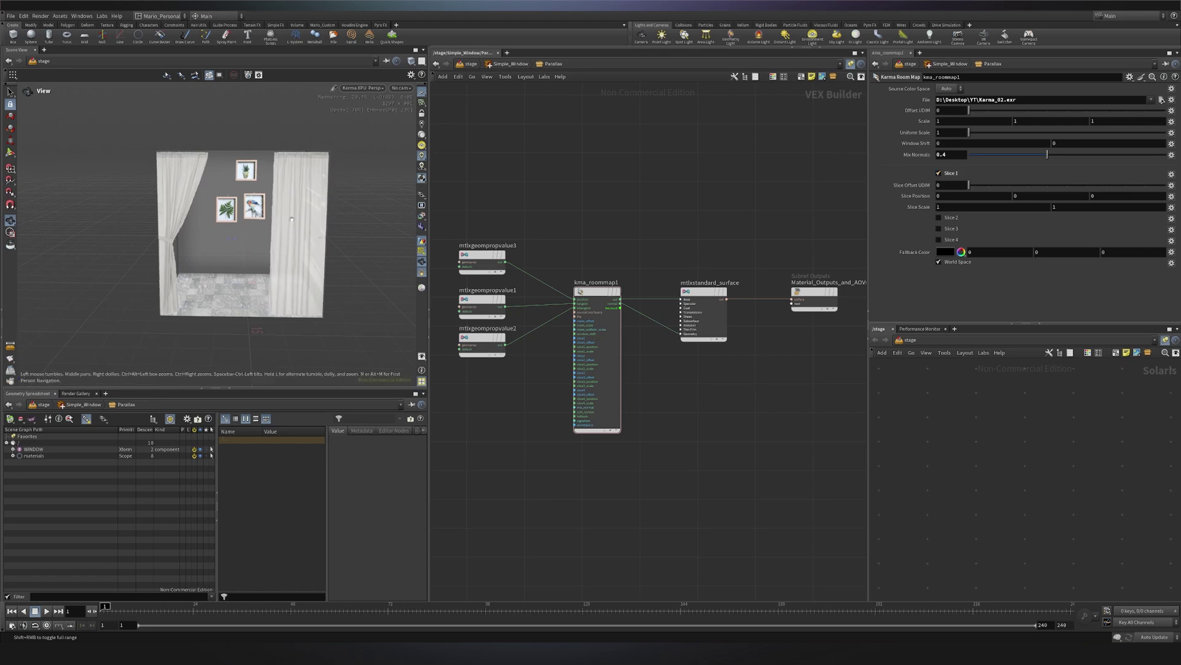
drag(273, 209, 312, 198)
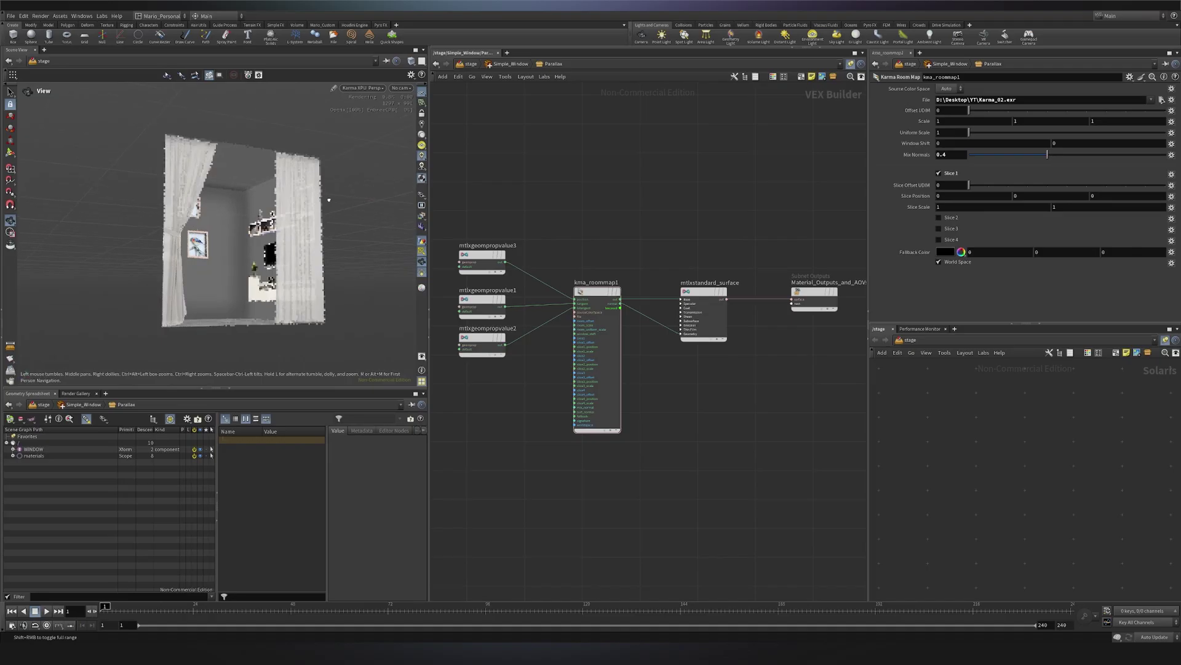
click(953, 240)
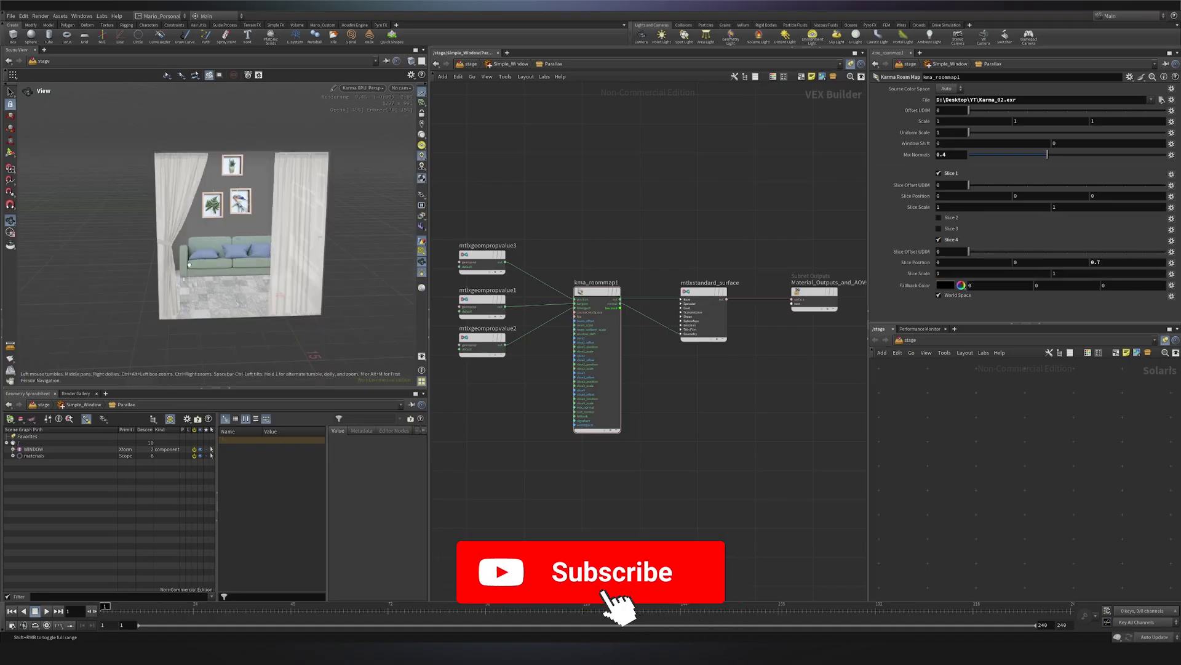
scroll(265, 268, up, 5)
mouse_move(265, 268)
mouse_down()
mouse_move(247, 266)
mouse_move(274, 262)
mouse_up()
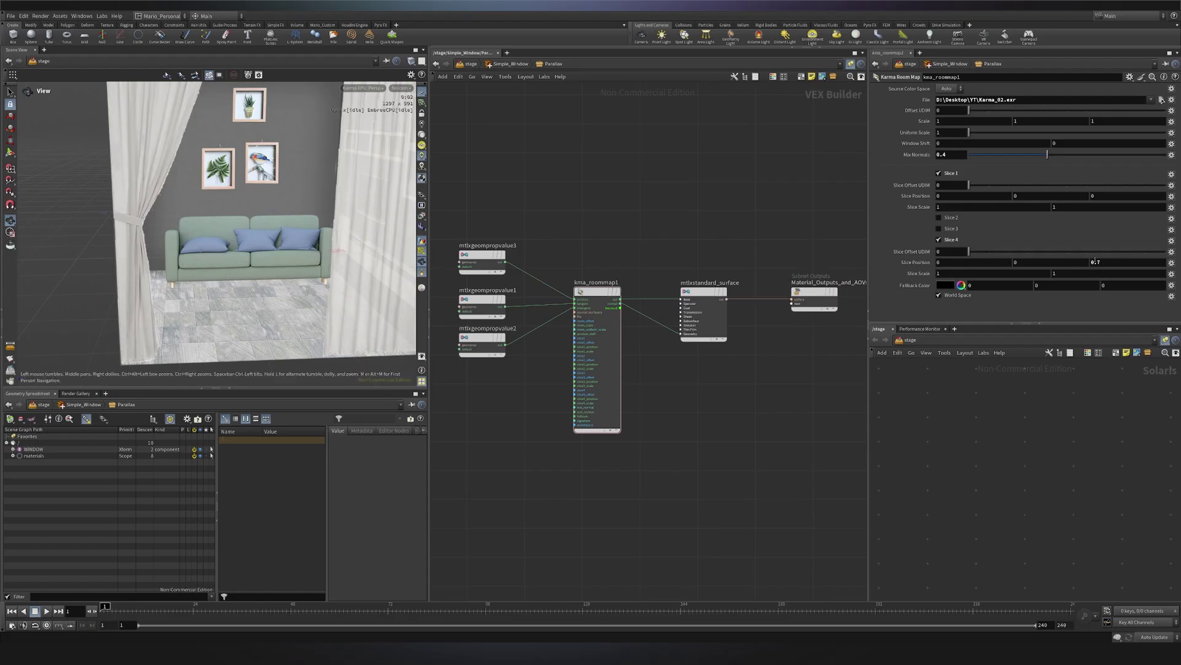
Set Slice 4's Z position to 0.6 and check the sofa's depth from different distances.
middle_drag(1102, 264, 1122, 278)
scroll(358, 244, down, 5)
drag(358, 244, 384, 226)
scroll(283, 257, down, 3)
scroll(332, 237, up, 6)
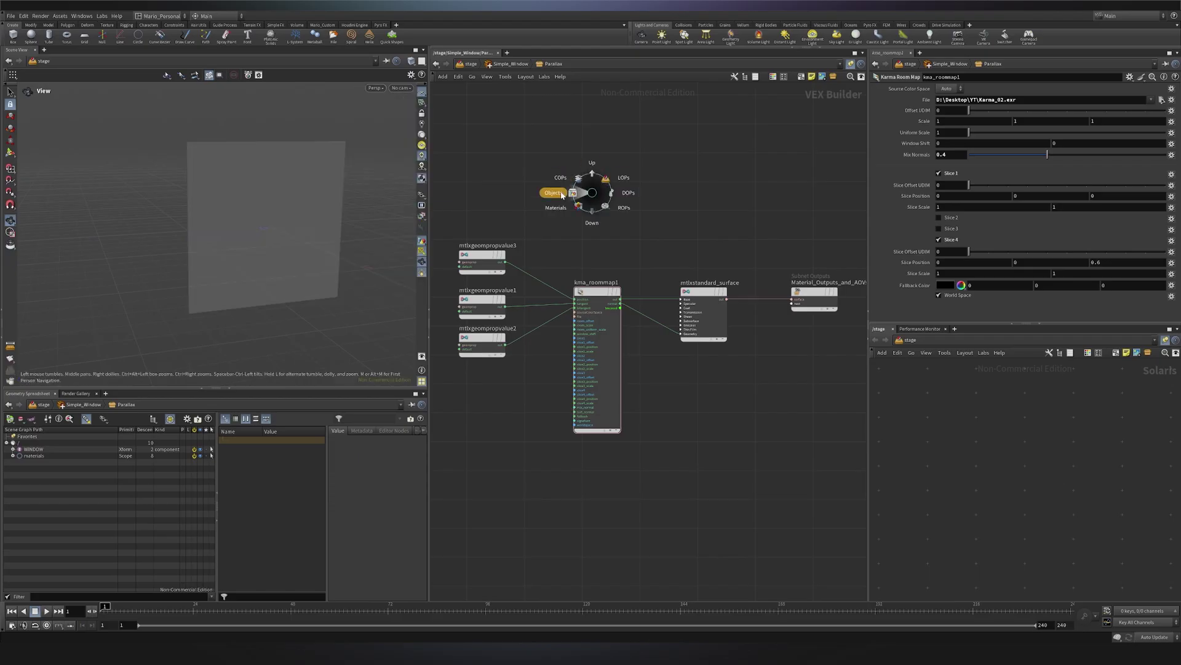
Create a new Geometry object at the object level and name it multiple_window.
click(563, 192)
key(Tab)
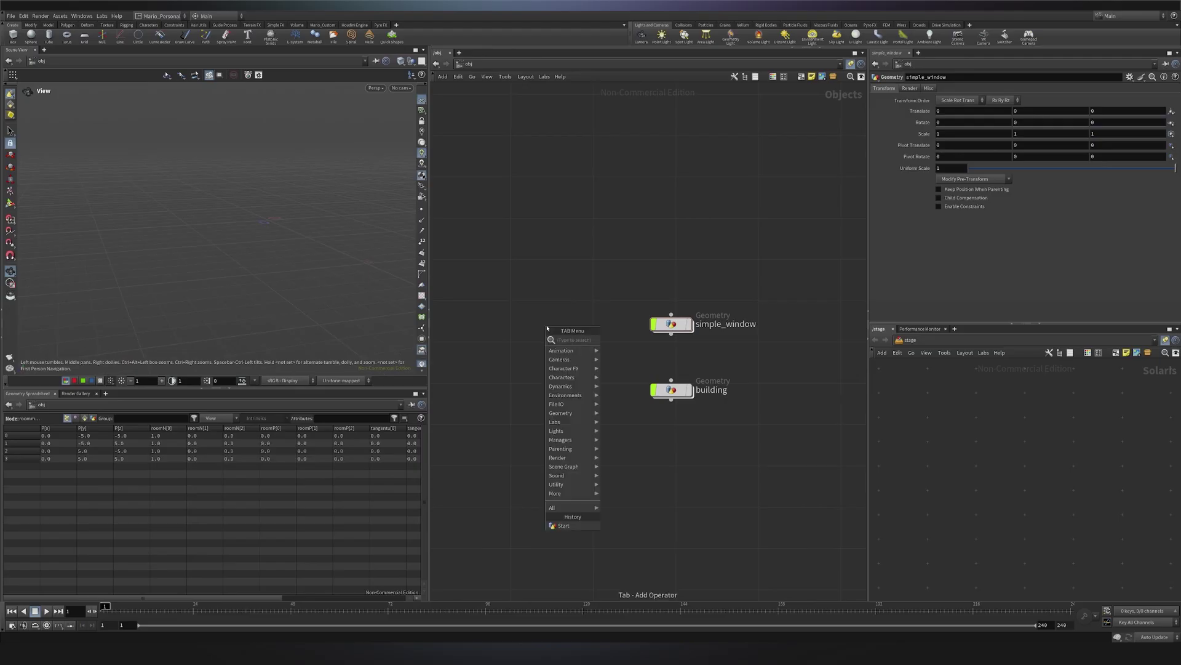
click(615, 337)
text(nultiple_window)
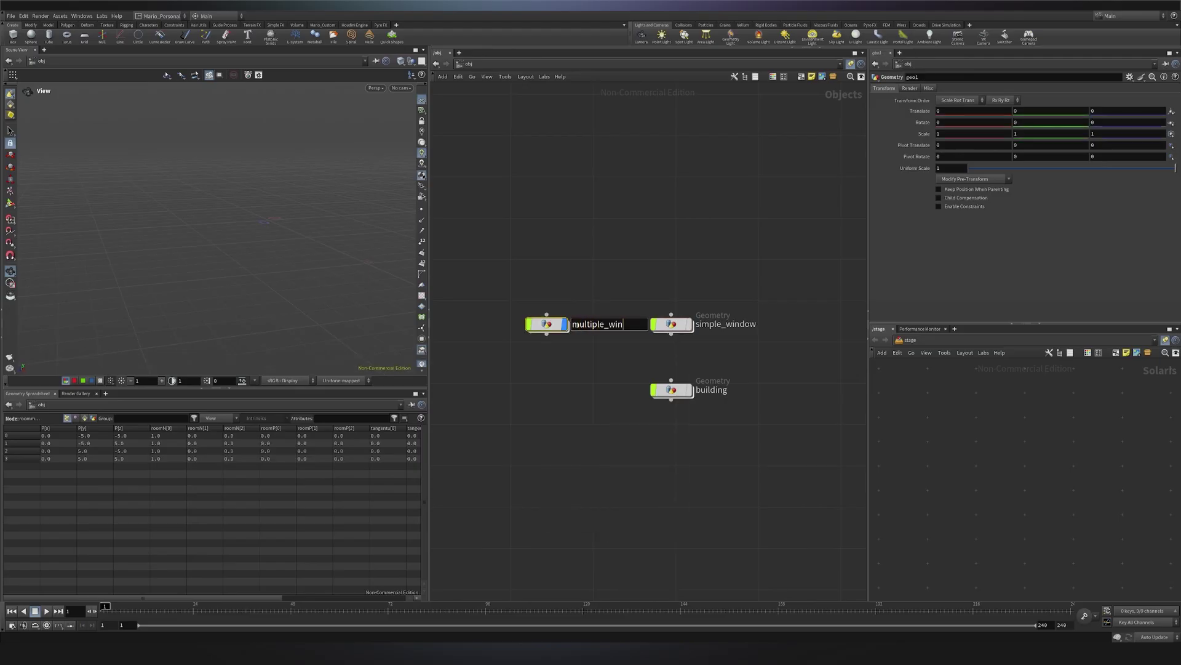
key(Return)
Copy the grid, Room Map Frame and OUT_WINDOW nodes from simple_window into the multiple_window network.
double_click(557, 325)
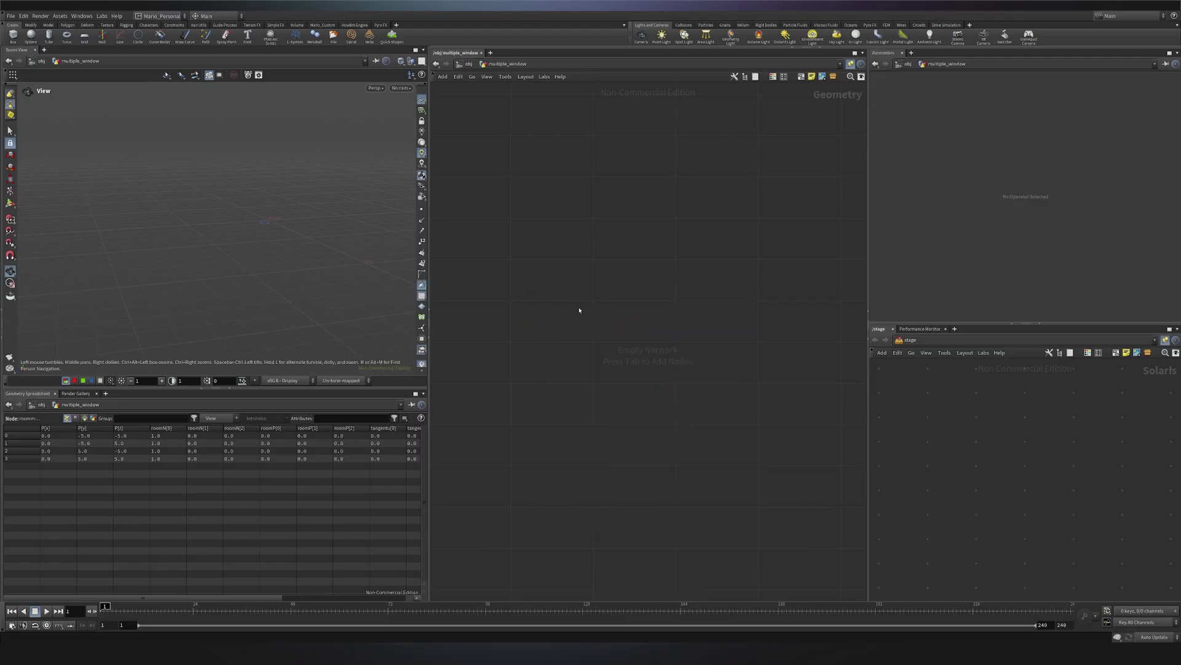
key(u)
double_click(673, 321)
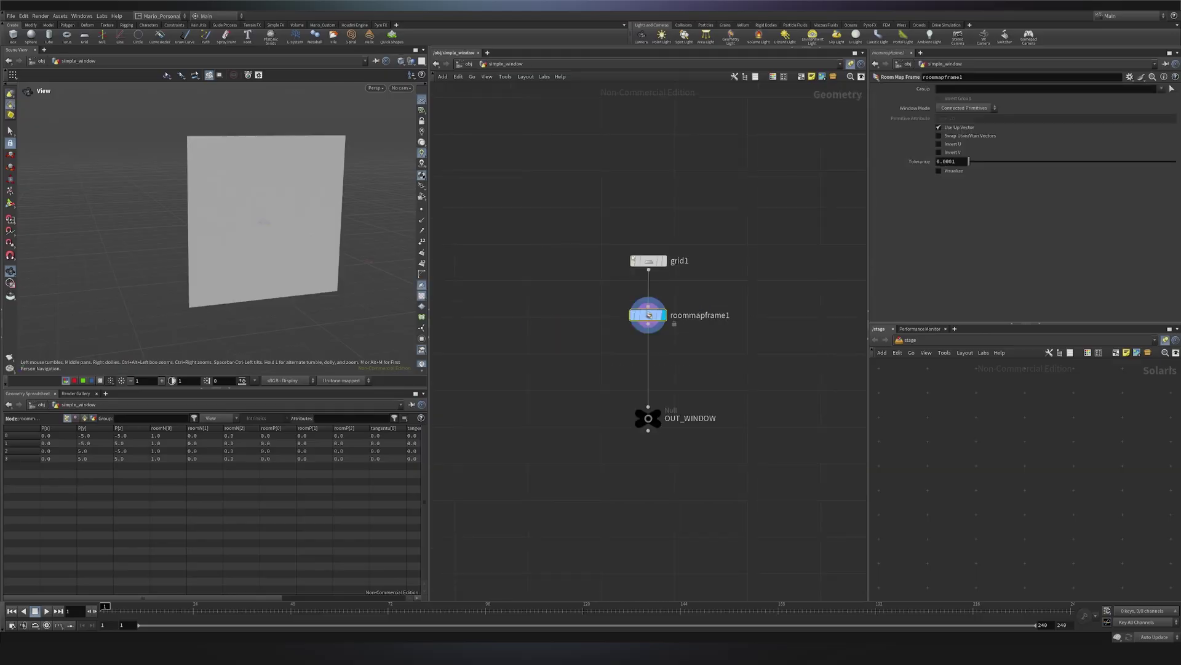
drag(592, 199, 721, 358)
drag(742, 441, 594, 201)
key(ctrl+c)
key(u)
double_click(550, 323)
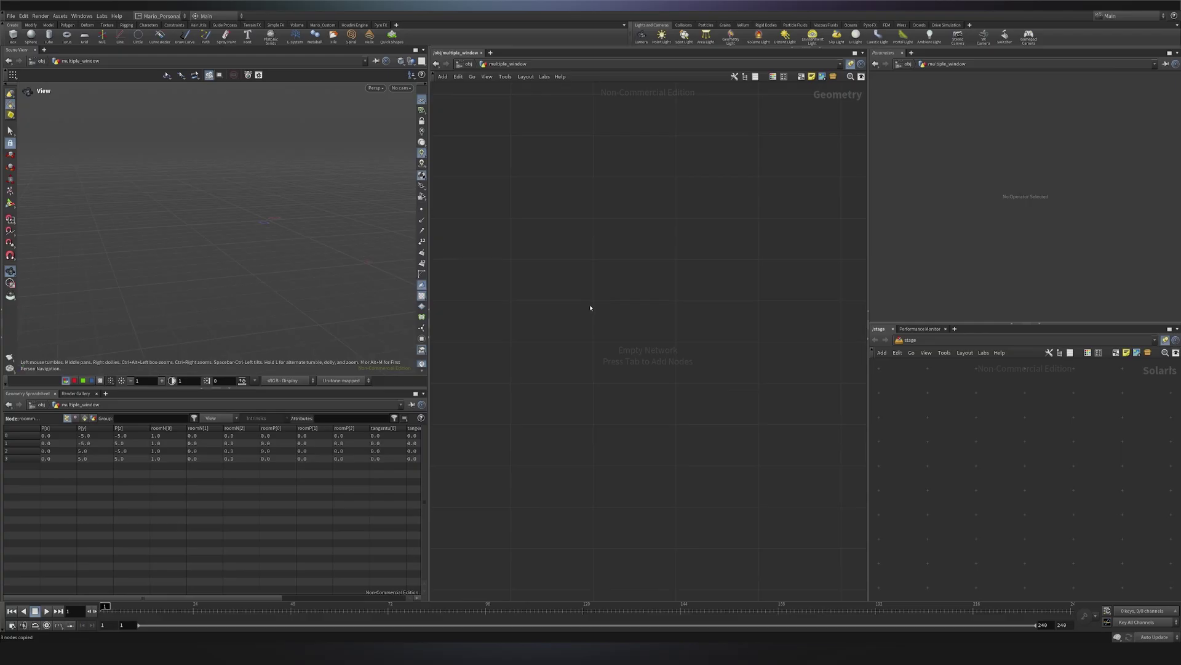
key(ctrl+v)
click(638, 443)
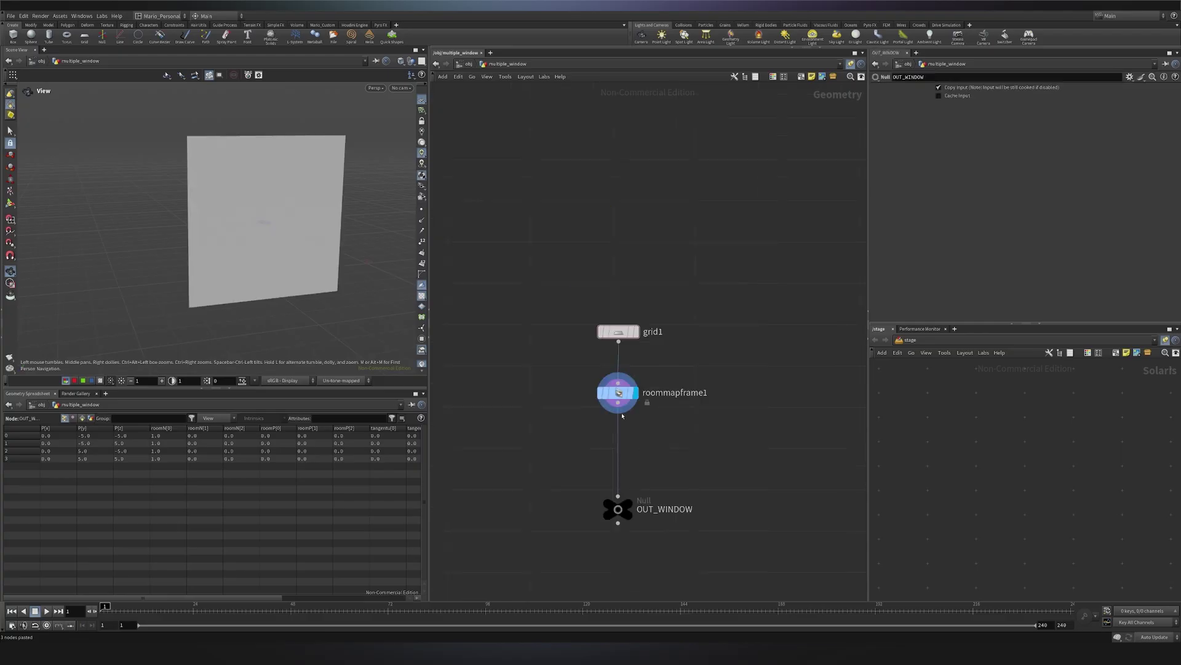
Insert a Merge node between grid1 and roommapframe1 and show grid1's parameters.
drag(618, 332, 545, 242)
key(Tab)
text(merge)
key(Return)
click(617, 337)
click(581, 234)
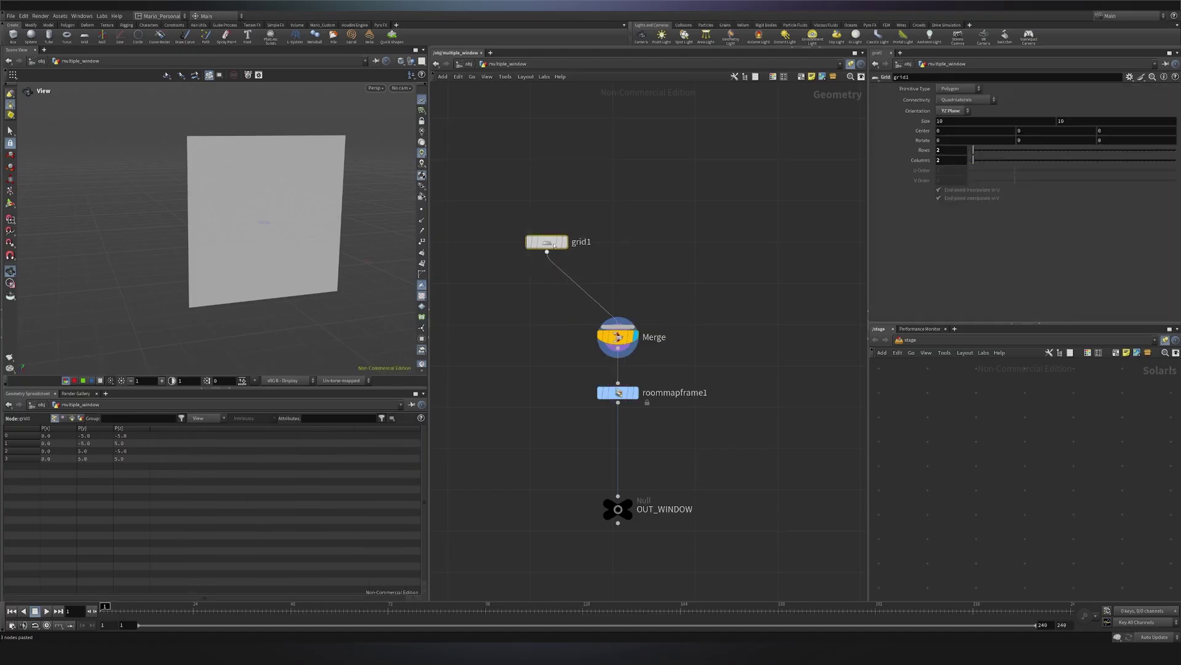
Duplicate grid1, connect the copy to the Merge node and set its first size value to 5.3.
key(ctrl+z)
middle_drag(976, 122, 794, 143)
middle_drag(677, 184, 685, 248)
alt+drag(556, 305, 634, 389)
key(Return)
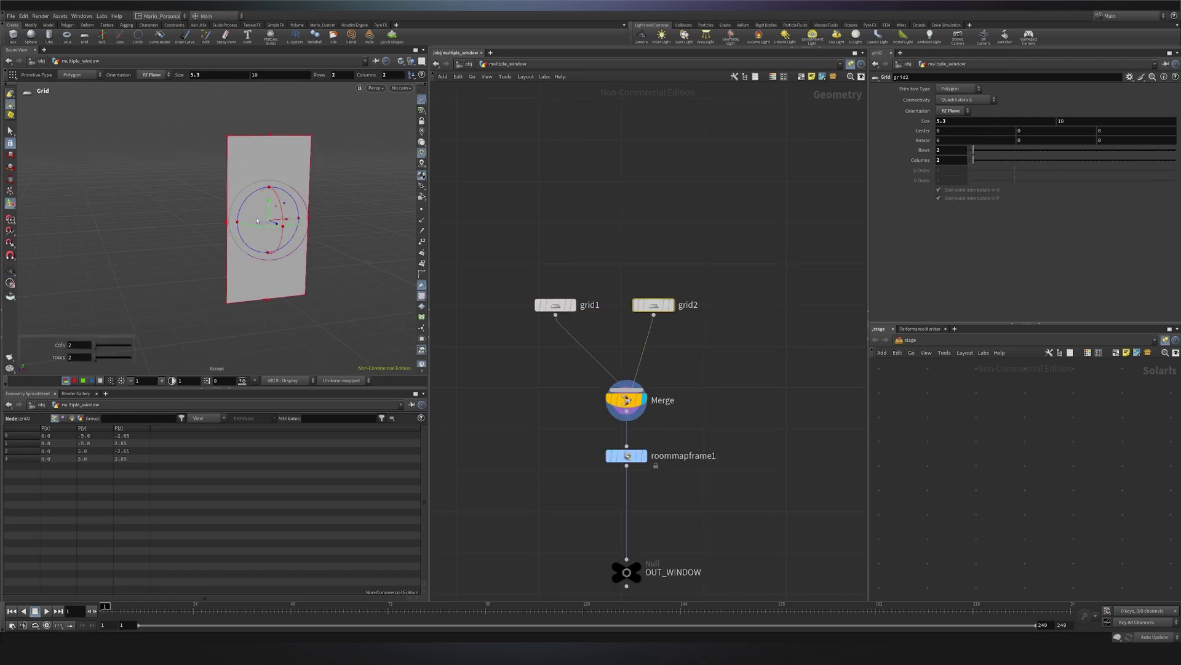
Set grid2's Z centre to 5.7179 and Y rotation to -17.3281, and merge a third, oppositely angled grid on grid1's other side.
drag(237, 191, 258, 203)
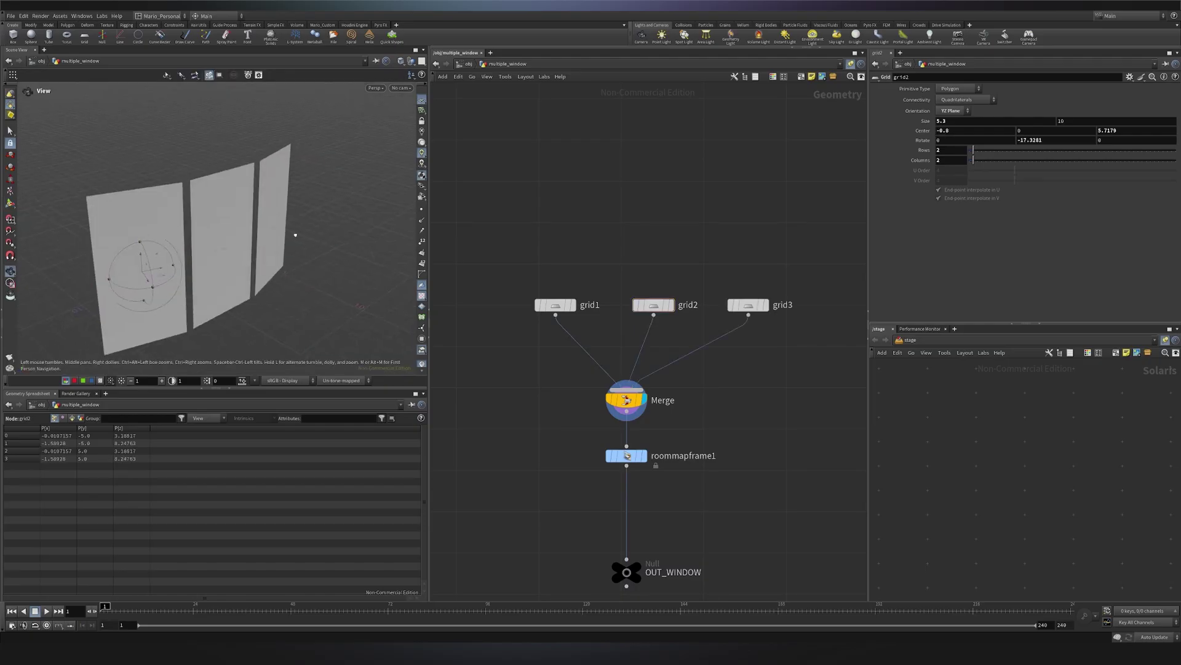
drag(185, 228, 257, 224)
key(h)
Display the roommapframe1 node, turn on its Visualize option and inspect the room frames on the three windows.
click(616, 334)
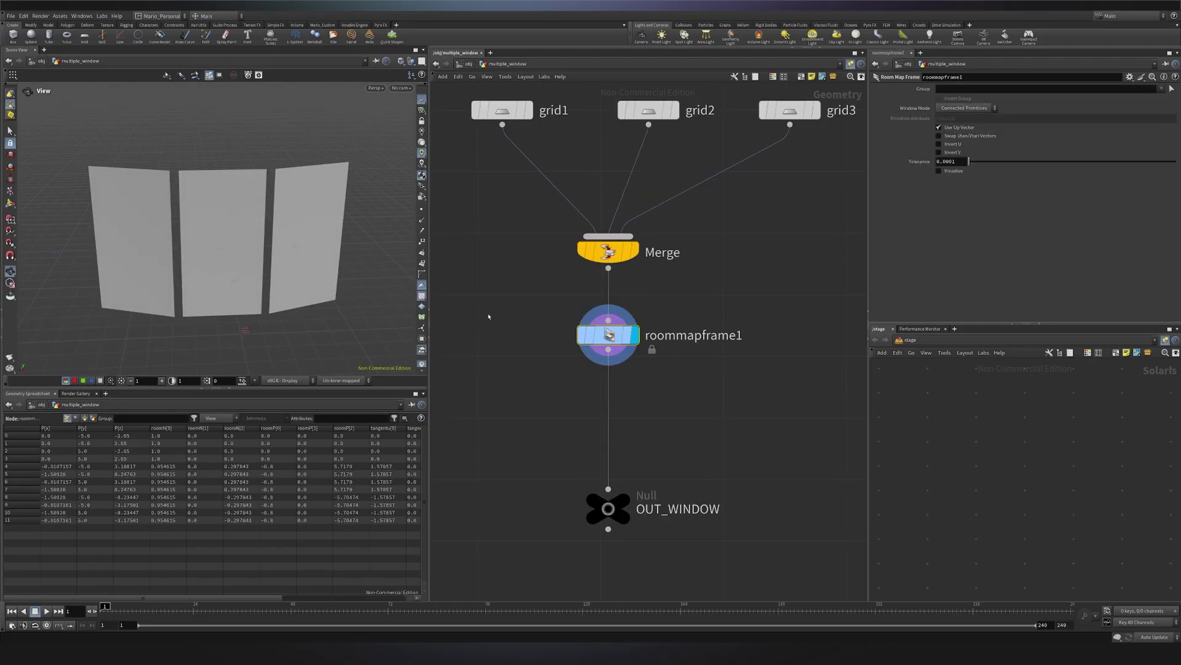
drag(616, 334, 616, 364)
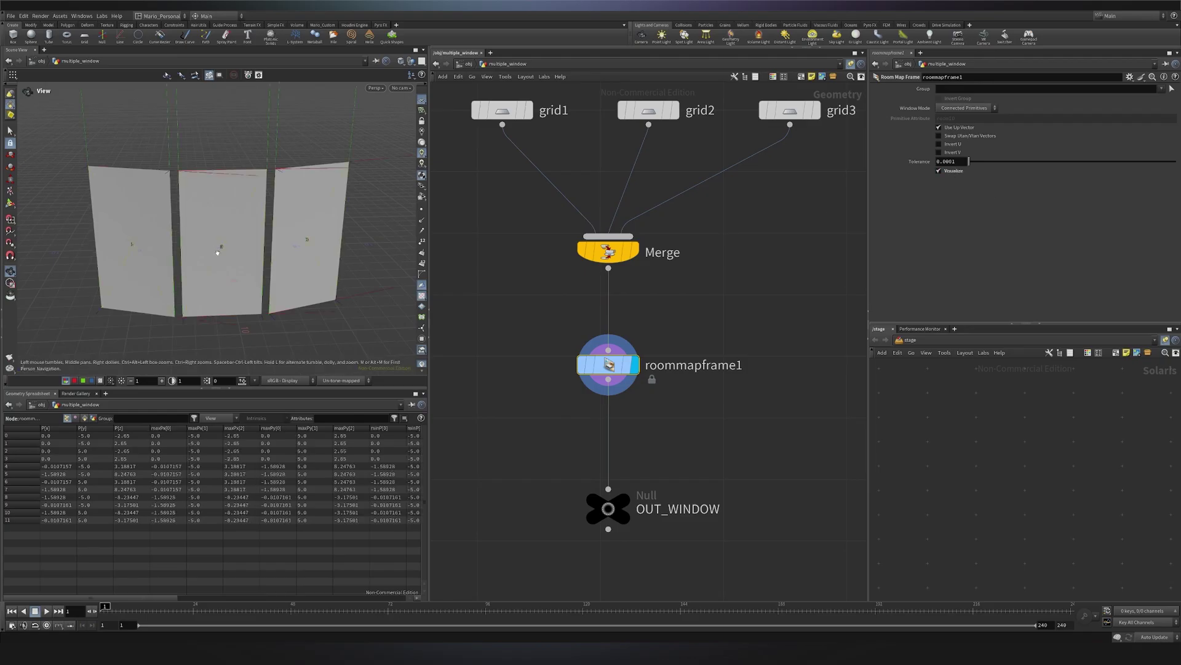
right_drag(120, 239, 306, 205)
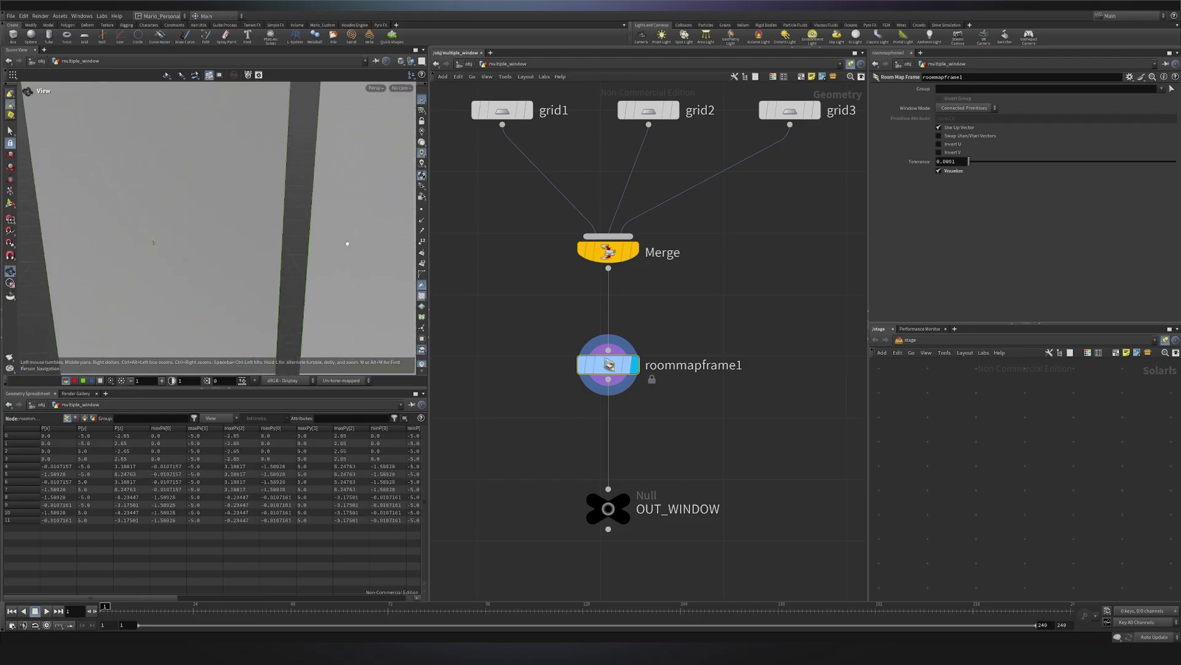
drag(347, 243, 259, 237)
scroll(277, 258, down, 5)
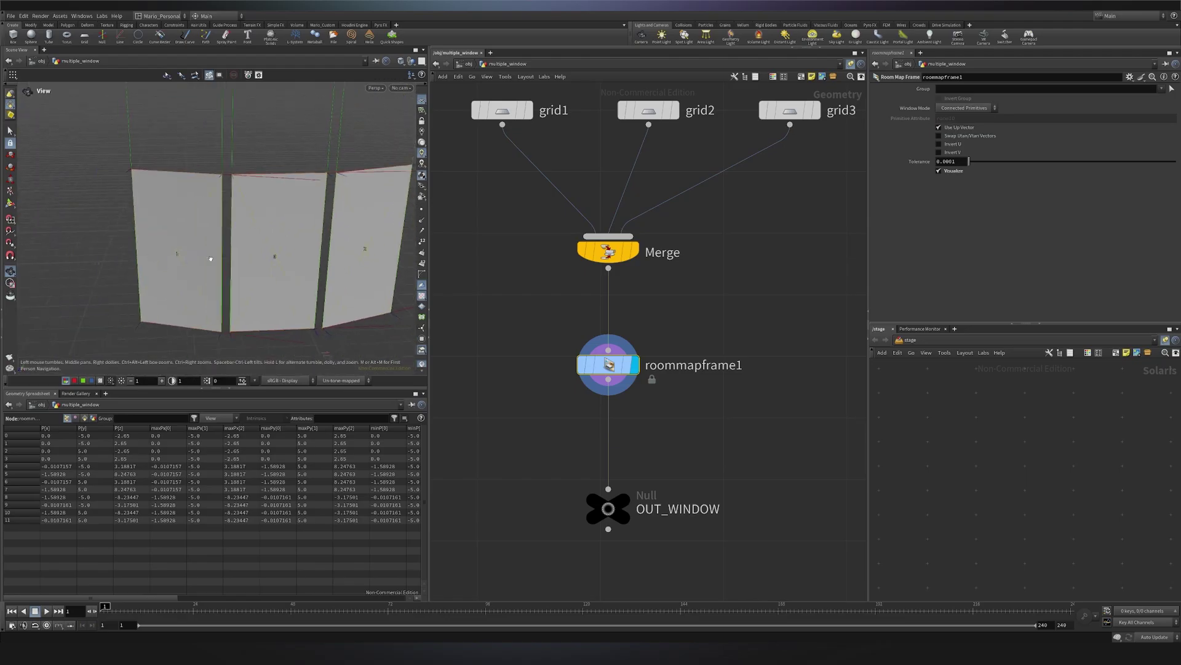
drag(345, 256, 232, 274)
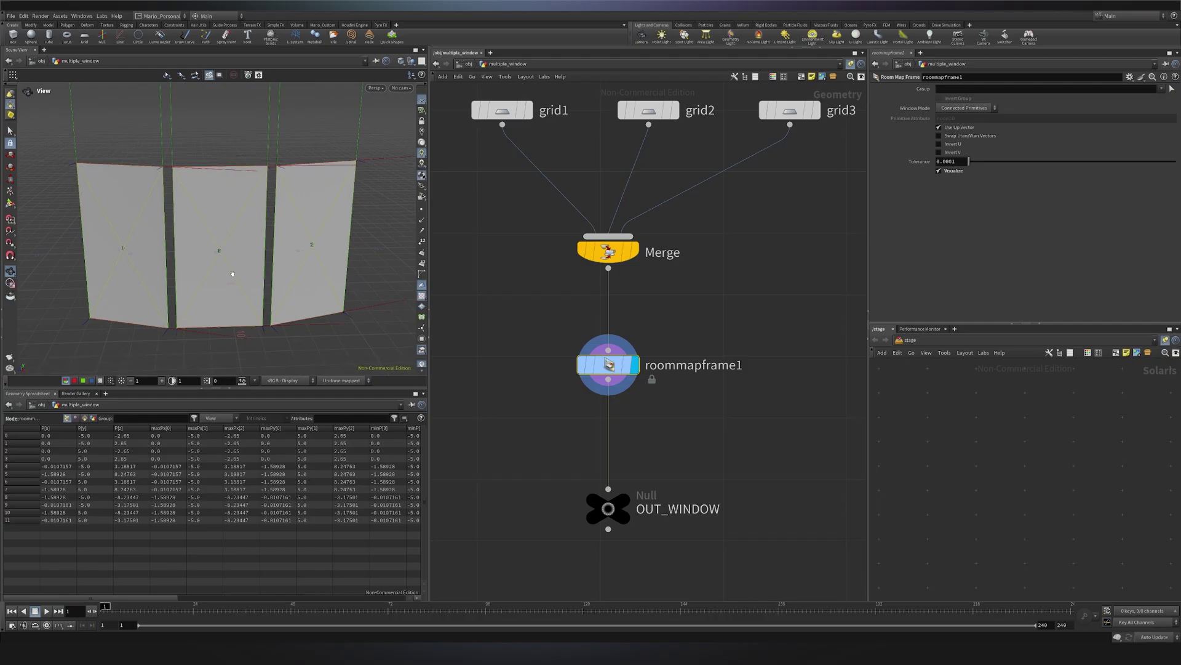
Insert an Attribute Wrangle between the Merge node and roommapframe1.
key(Tab)
text(aw)
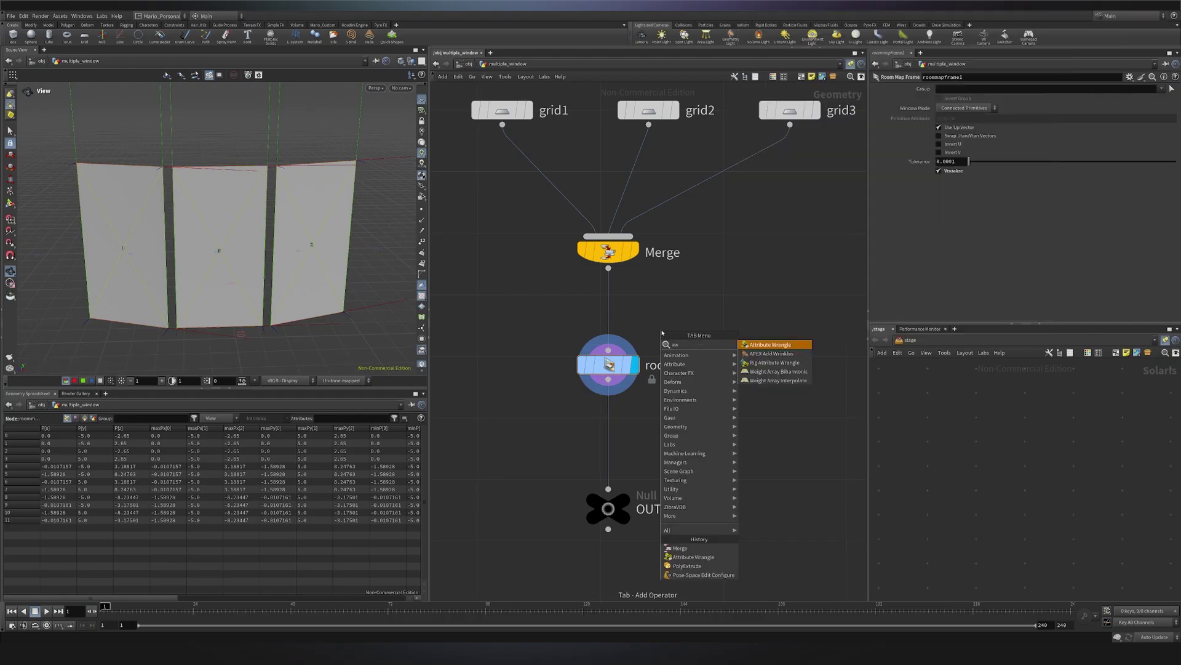
key(Return)
click(608, 301)
Set the Attribute Wrangle to run over Primitives and write a VEX expression for the roomID attribute.
click(961, 123)
click(965, 142)
click(958, 149)
text(@)
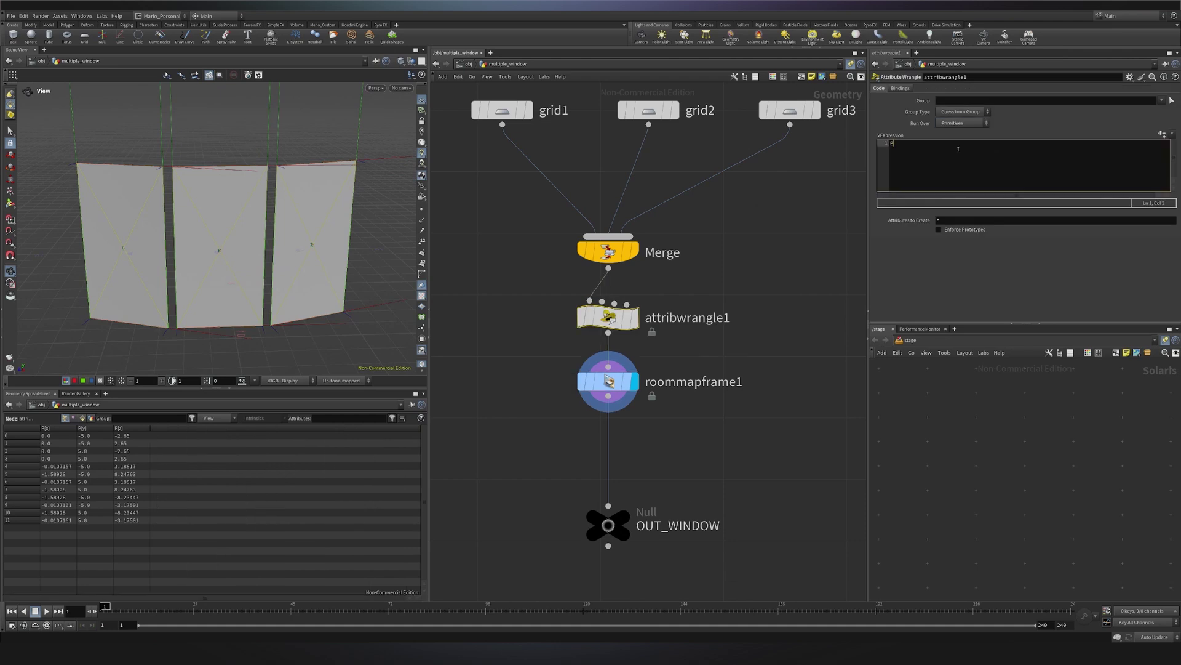
text(room)
key(Caps_Lock)
Set roommapframe1's Window Mode to Attribute with roomID as the primitive attribute, check the shared frame and turn off Visualize.
middle_drag(717, 344, 698, 333)
click(590, 371)
click(965, 107)
click(963, 123)
mouse_move(195, 230)
mouse_down()
mouse_move(338, 237)
mouse_move(295, 246)
mouse_up()
click(955, 172)
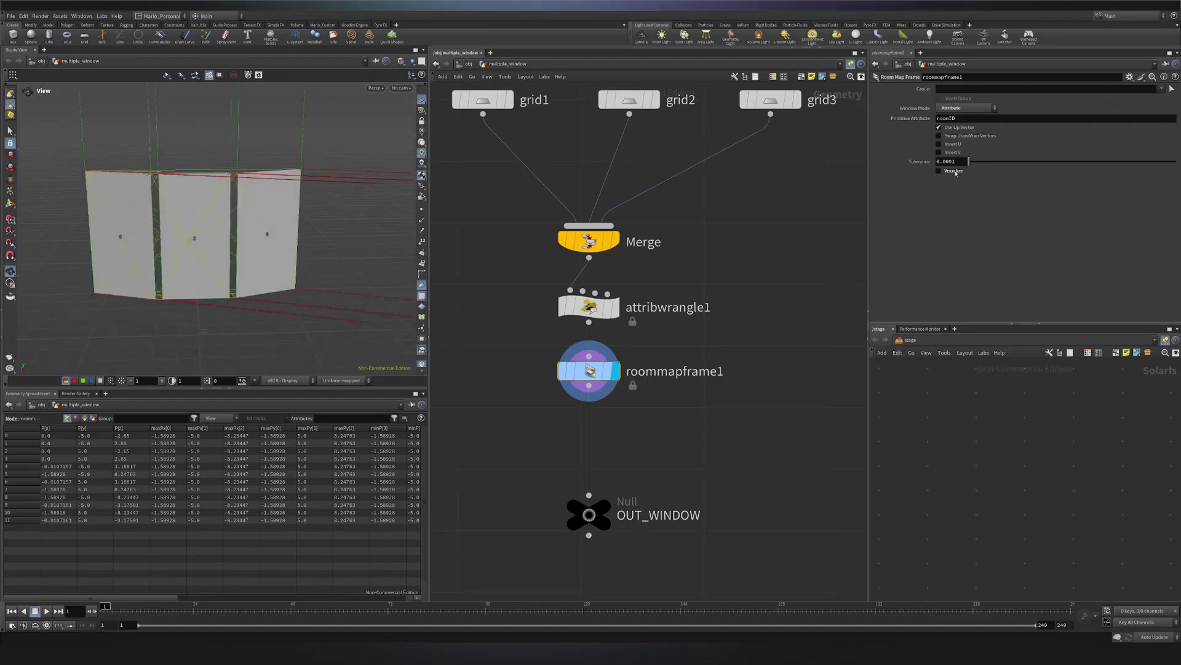
Rename the OUT_WINDOW null as OUT_MULTIPLE_WINDOW.
double_click(662, 515)
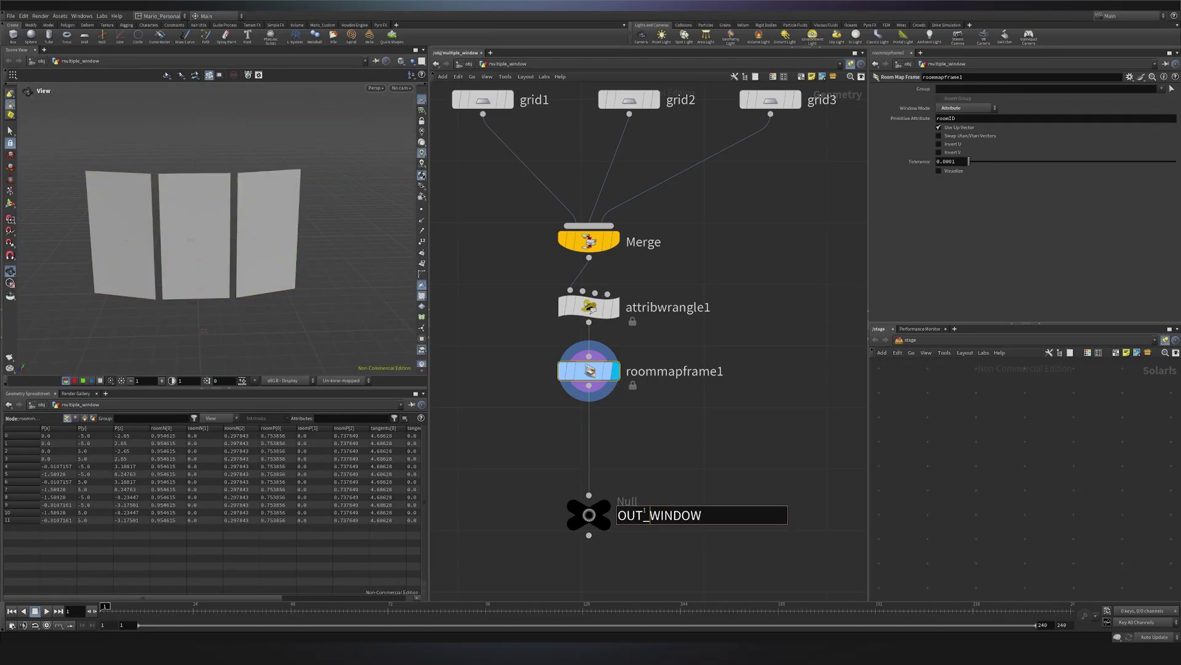
key(Caps_Lock)
text(MULTIPLE_)
key(Return)
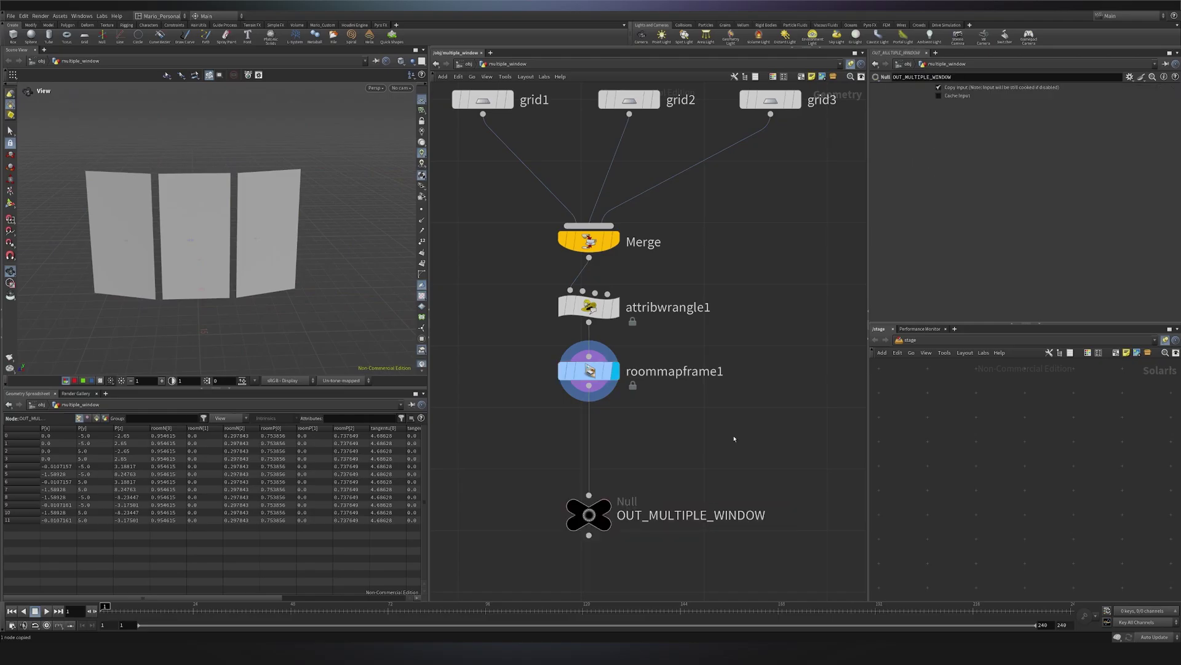
Duplicate the WINDOW import and Simple_Window material library in the stage network, and rename the import copy MULTIPLE_WINDOW.
drag(570, 283, 700, 394)
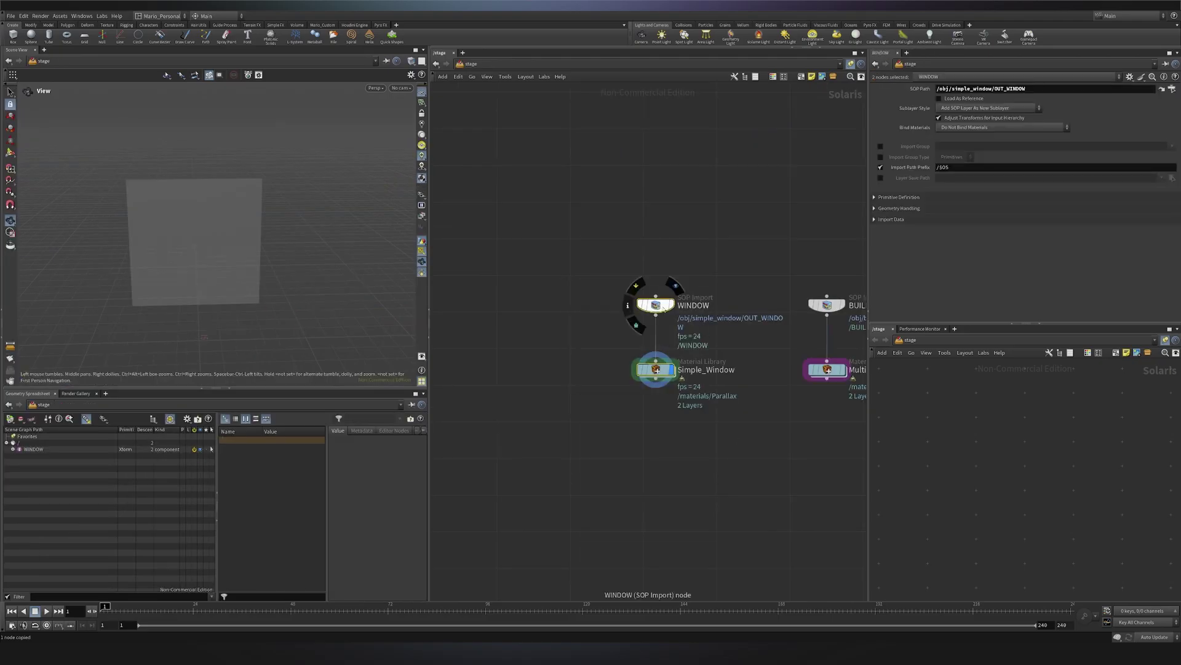
alt+drag(656, 306, 523, 322)
scroll(584, 400, up, 3)
double_click(581, 324)
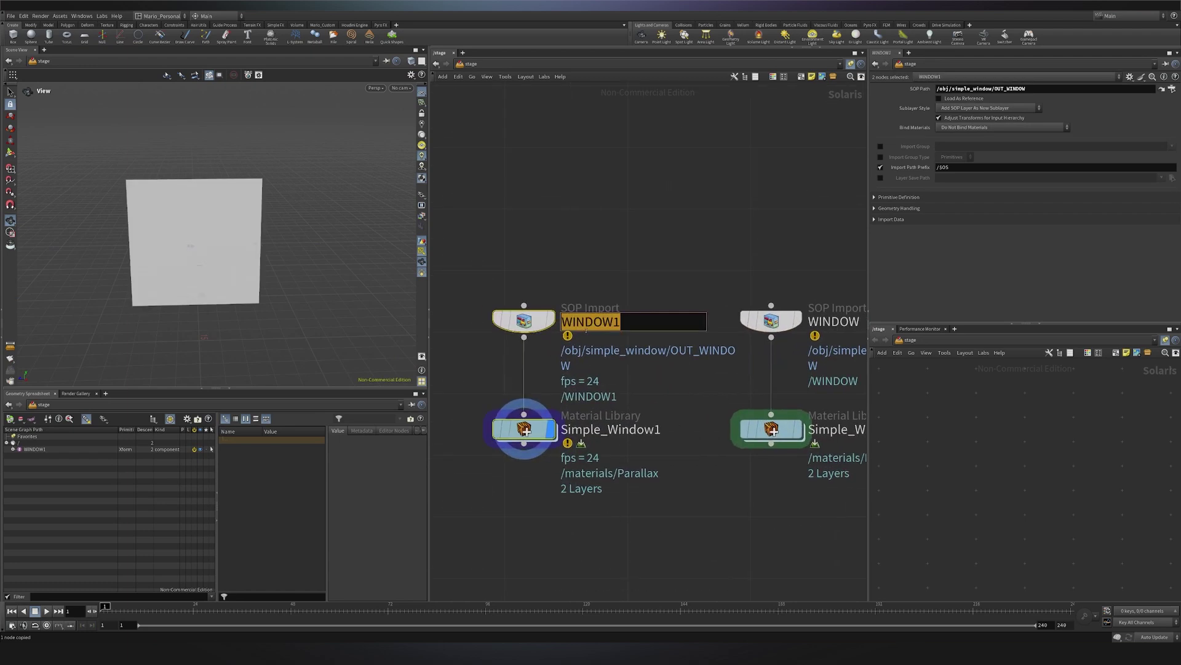
text(MULTIPLE_WINDOW)
key(Return)
Rename the copied material library Simple_Window1 as MULTIPLE_WINDOW_MTL.
double_click(694, 404)
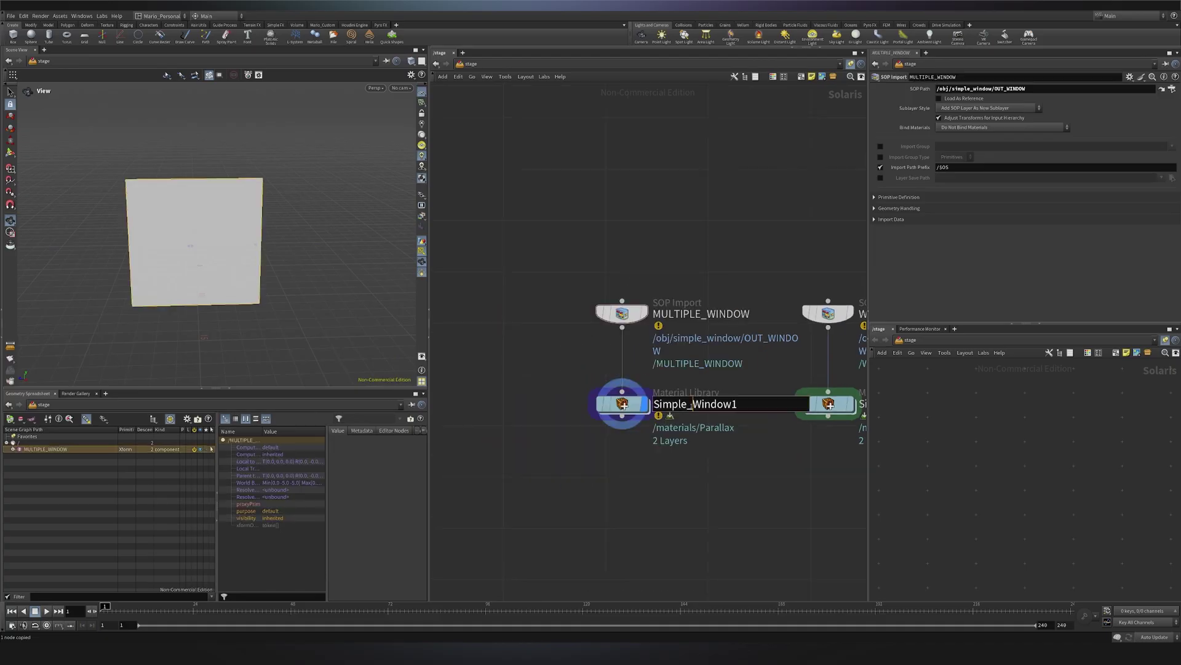
text(MULTIPLE_WINDOW)
key(Delete)
key(Delete)
key(Delete)
key(Delete)
key(Delete)
key(Delete)
text(_MTL)
key(Home)
key(Delete)
key(Delete)
key(Delete)
key(Delete)
key(Delete)
key(Delete)
key(Delete)
key(Return)
Set the MULTIPLE_WINDOW import's SOP path to /obj/multiple_window/OUT_MULTIPLE_WINDOW.
click(1171, 90)
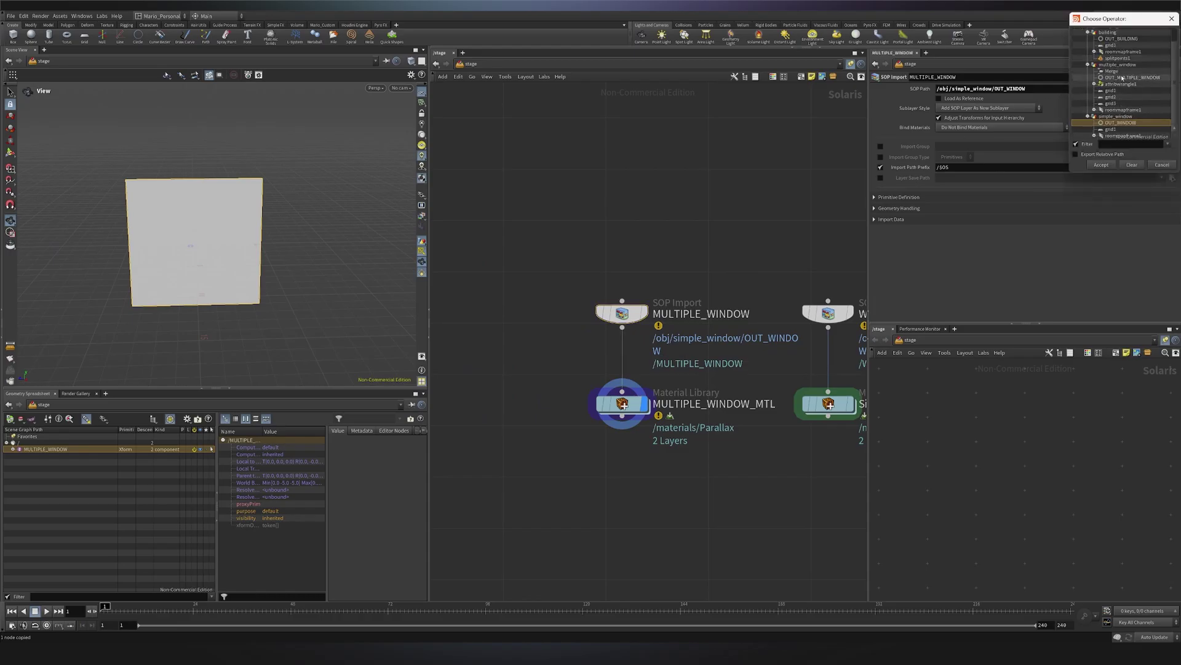
click(1129, 78)
click(1099, 164)
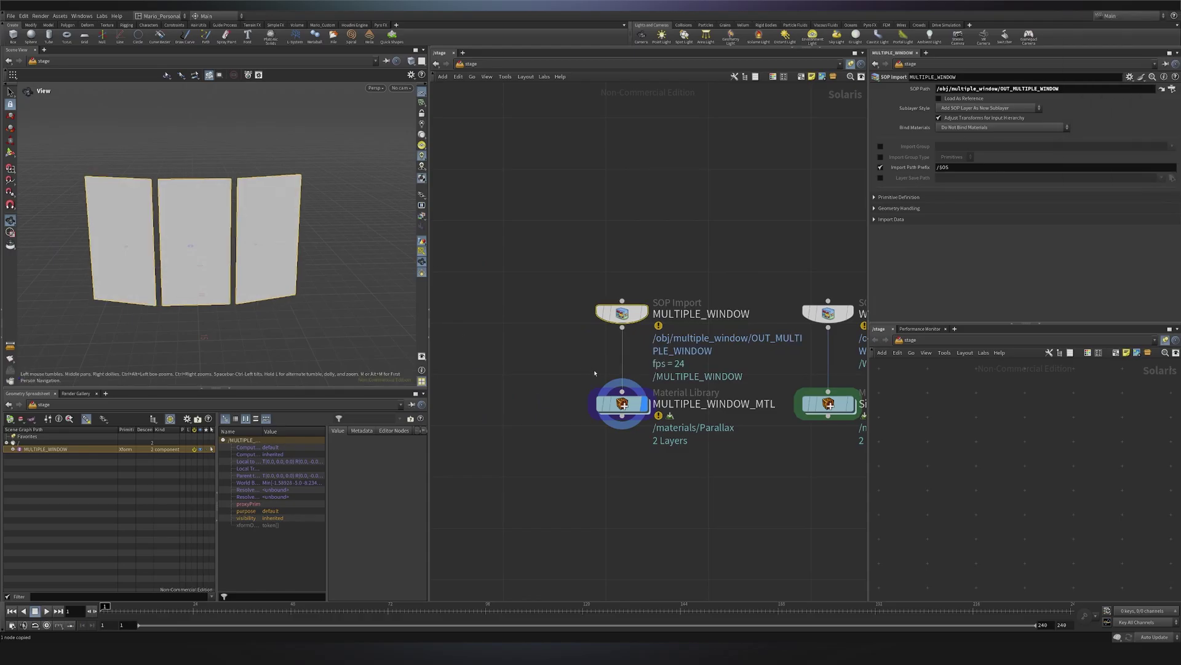
Turn off Slice 1 and Slice 4 on the Karma Room Map inside MULTIPLE_WINDOW_MTL's Parallax material, and return to the stage network.
double_click(622, 404)
double_click(640, 338)
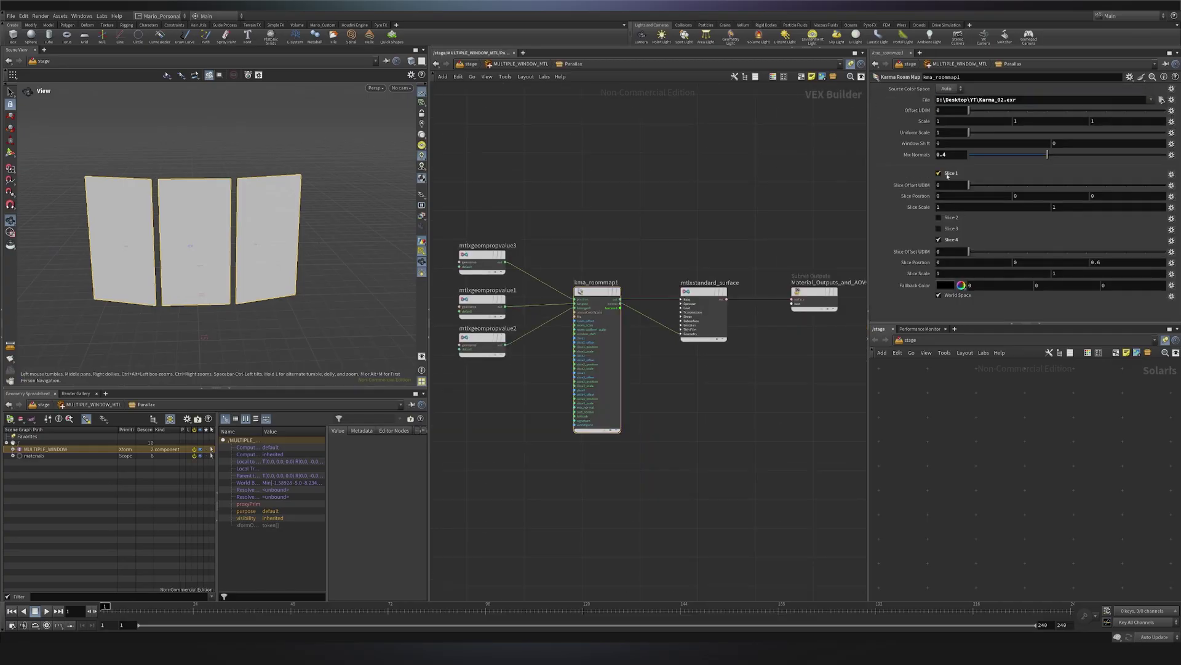
click(470, 64)
Assign the MULTIPLE_WINDOW_MTL material to the /MULTIPLE_WINDOW geometry and inspect the rendered room through the three windows.
drag(539, 368, 662, 455)
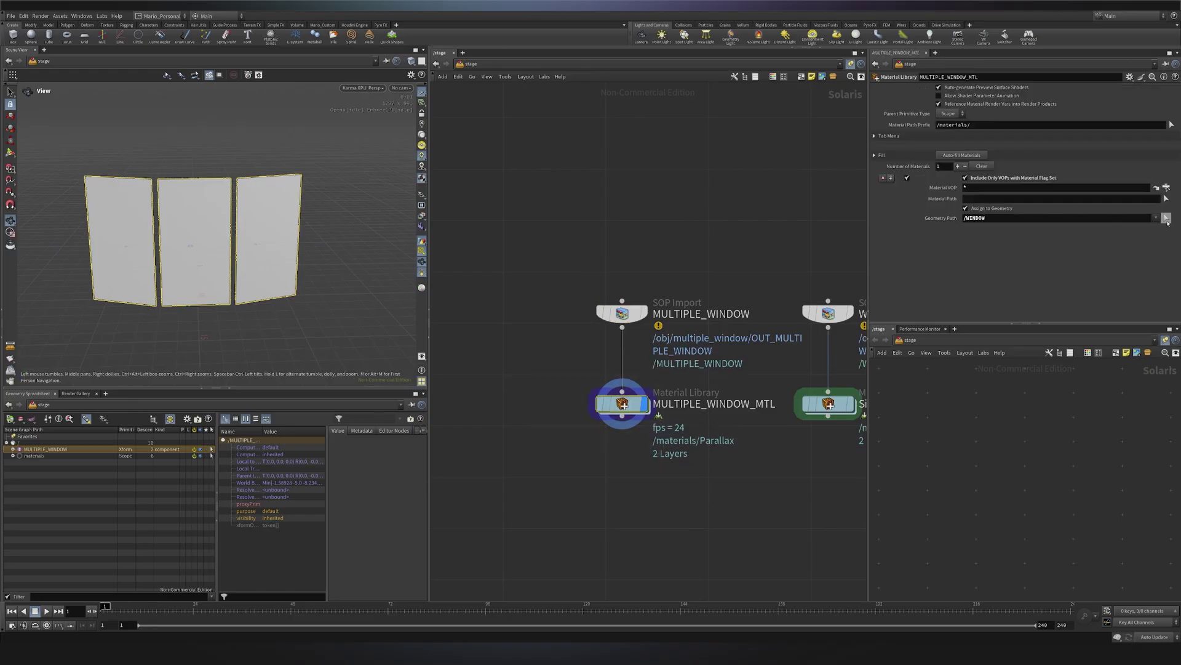
click(1166, 219)
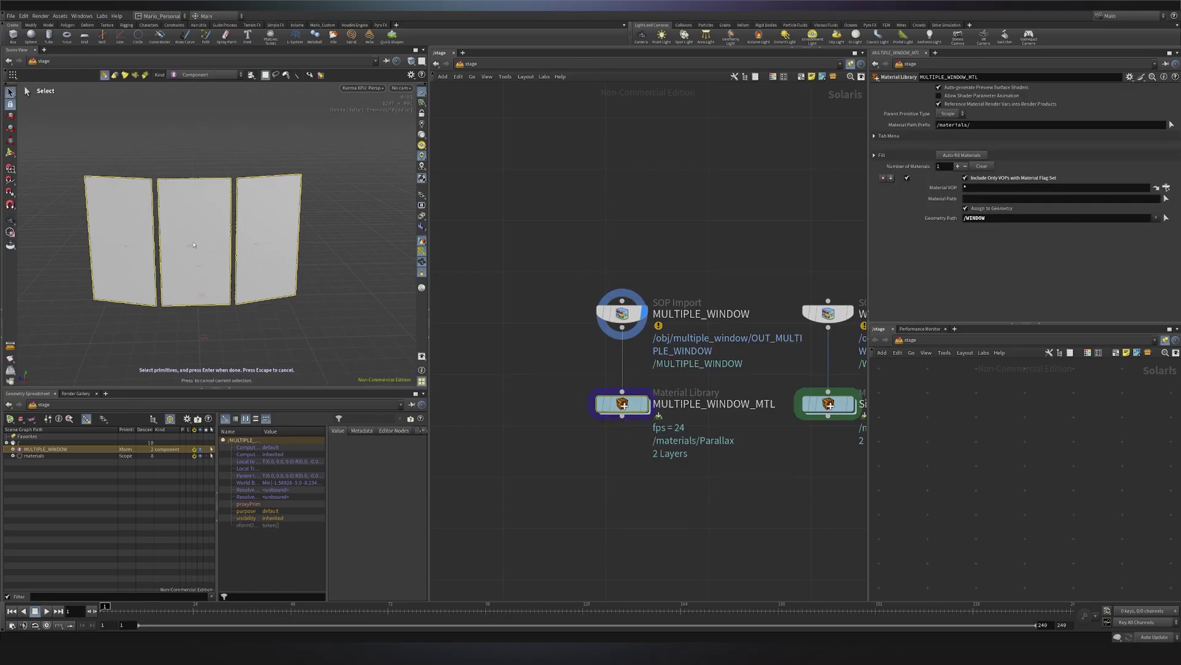
key(Return)
drag(203, 234, 251, 252)
scroll(256, 214, up, 3)
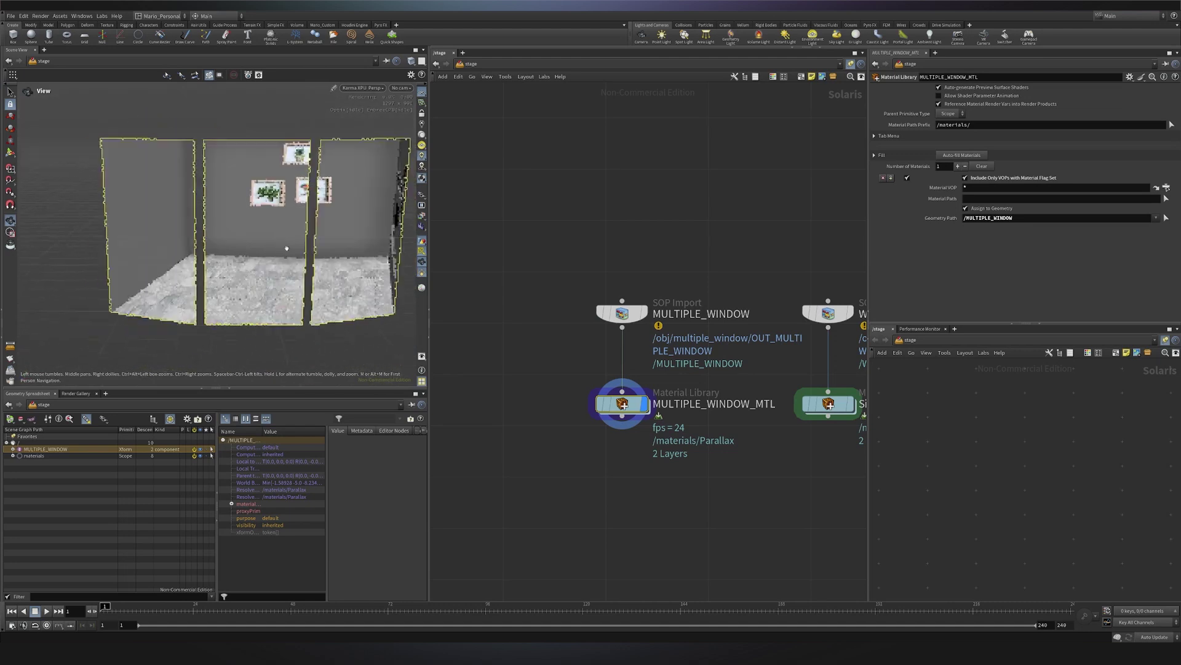
scroll(246, 258, down, 3)
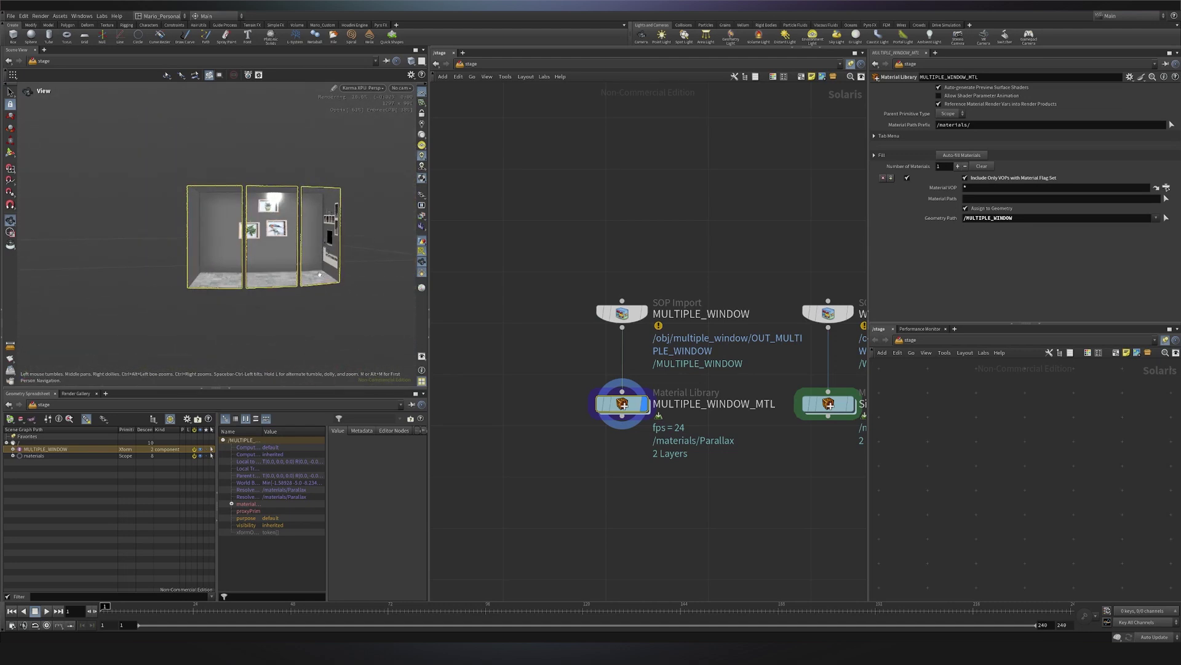
Reopen the Parallax material's Karma Room Map, turn on Slice 1 for the curtains and Slice 4 for the sofa.
double_click(622, 403)
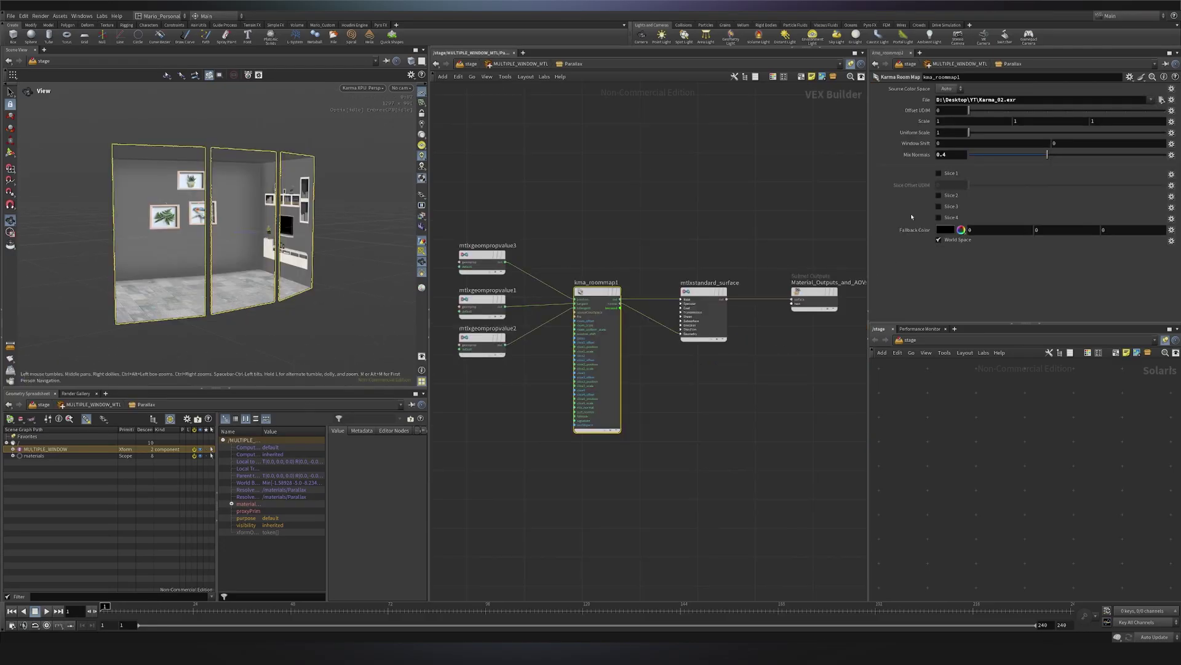
click(939, 173)
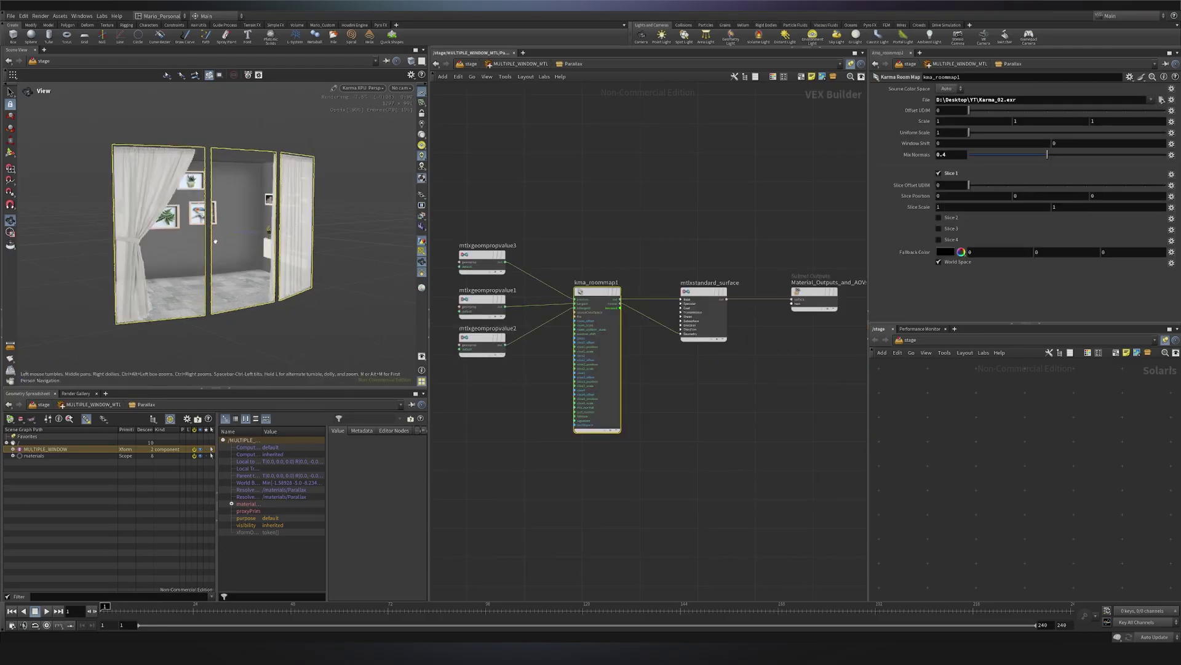
drag(173, 237, 203, 238)
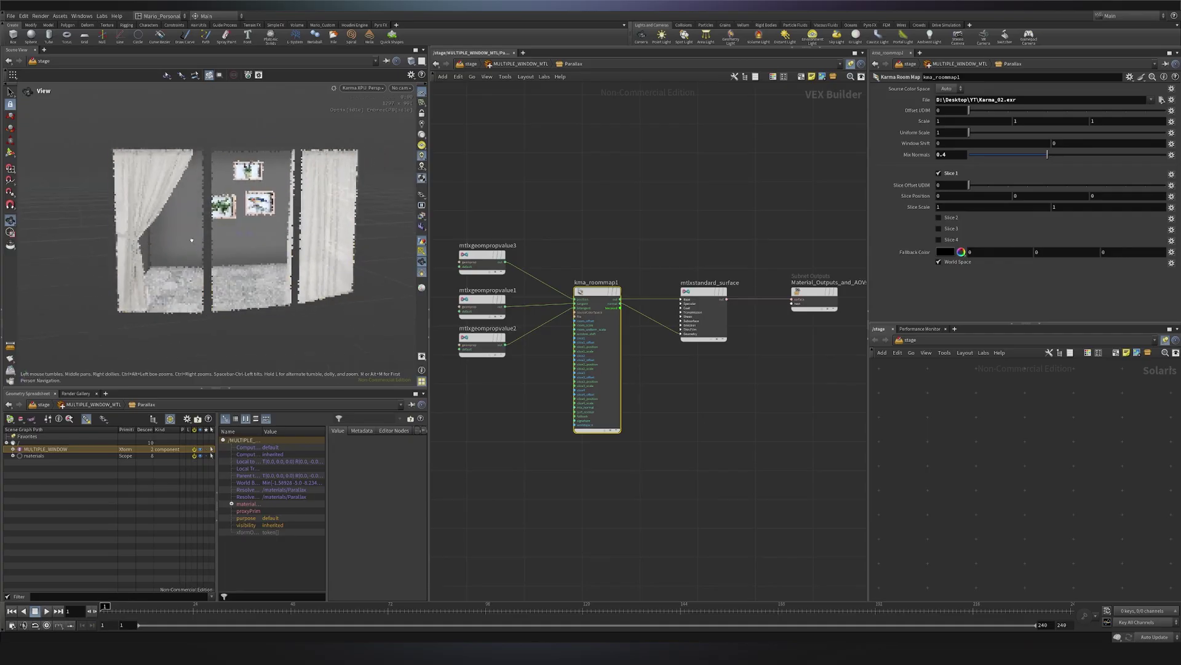
click(938, 239)
drag(247, 246, 296, 283)
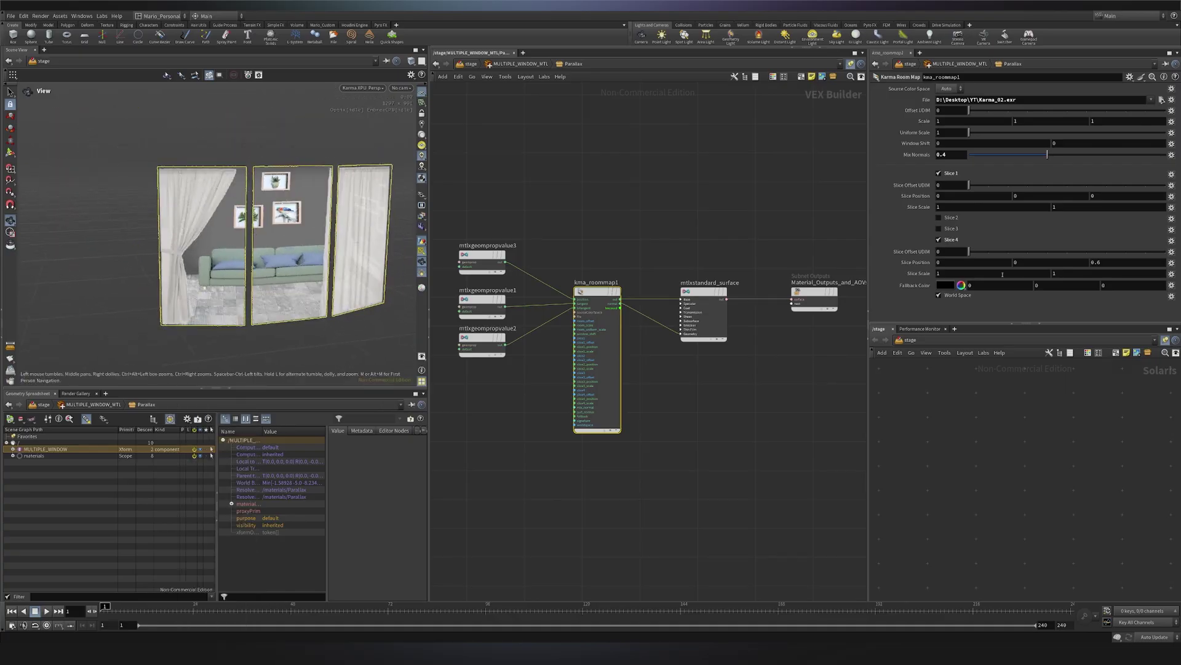
Set Slice 4's first scale value to 0.7 and its third position value to 0.7, and check the sofa from several angles.
mouse_move(975, 275)
middle_down()
mouse_move(994, 276)
mouse_move(974, 275)
middle_up()
mouse_move(1094, 262)
middle_down()
mouse_move(1131, 264)
mouse_move(1111, 265)
middle_up()
drag(259, 264, 277, 279)
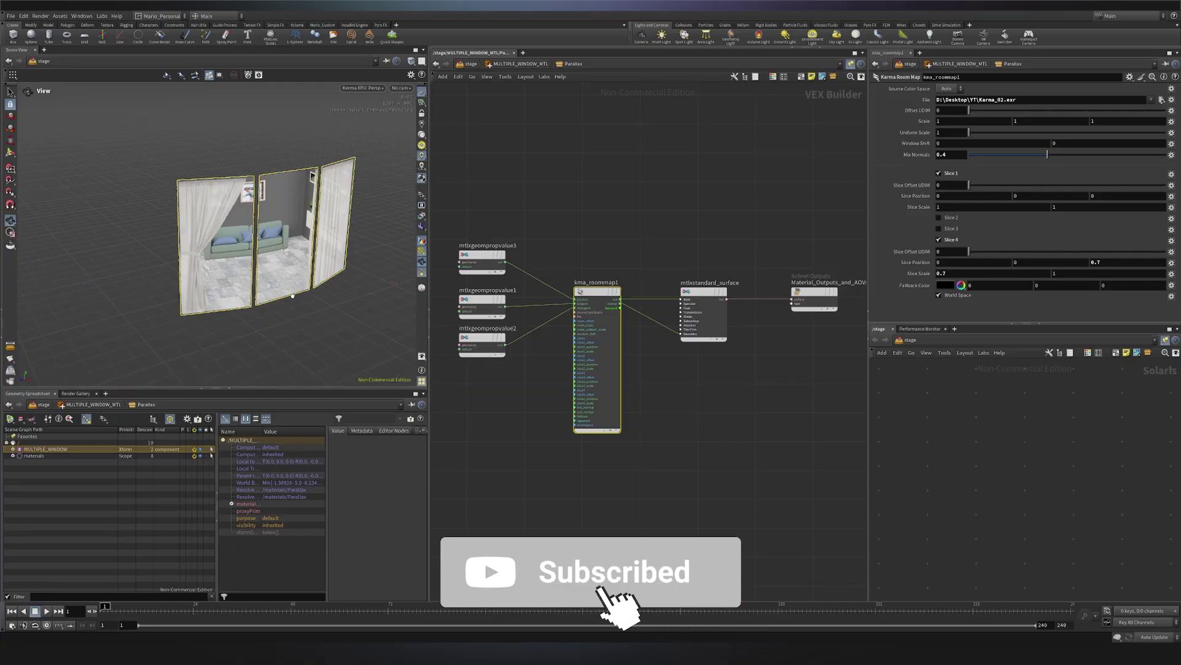
mouse_move(345, 233)
mouse_down()
mouse_move(306, 214)
mouse_move(322, 228)
mouse_up()
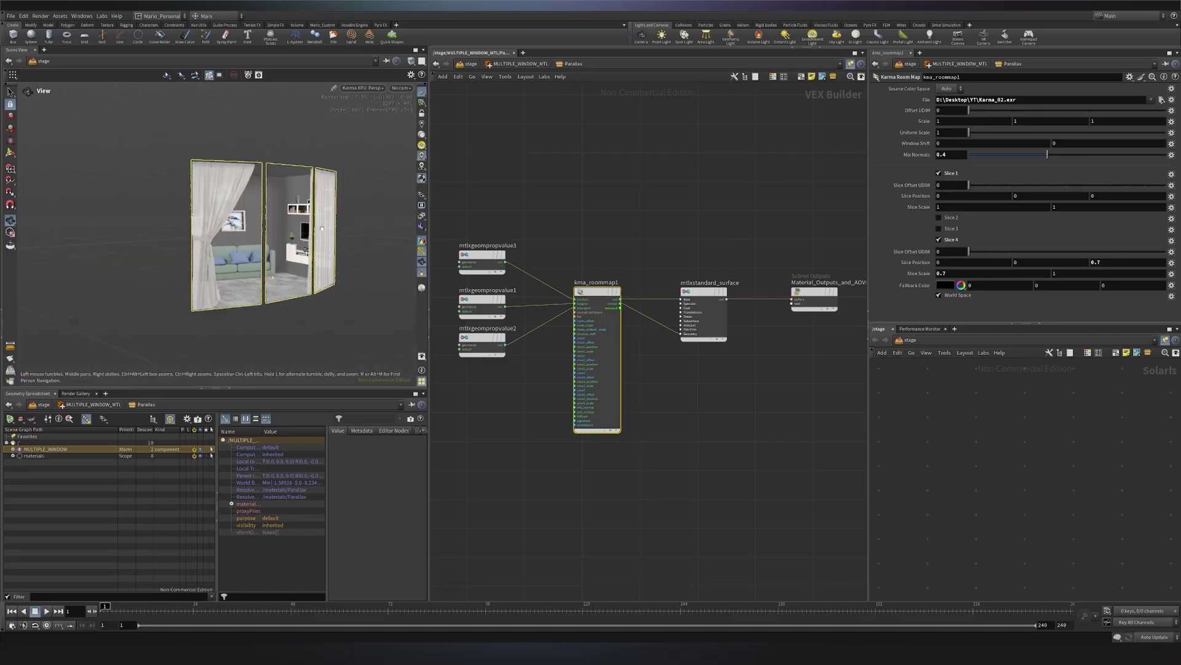